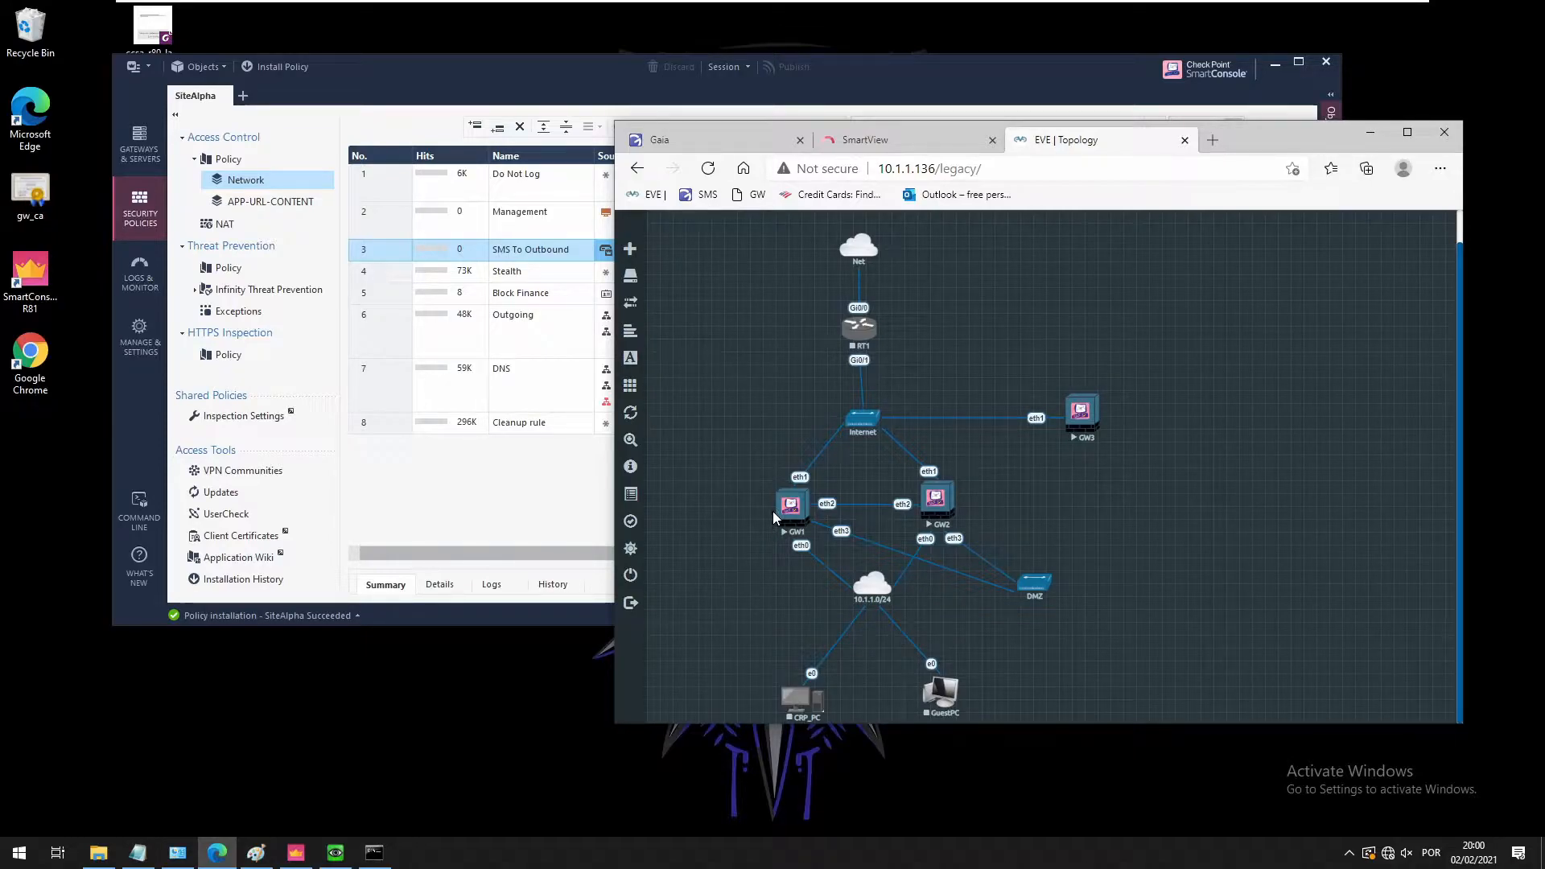
Switch to SmartConsole, review the NAT rules of the SiteAlpha policy and return to the Network layer
click(518, 477)
click(1104, 650)
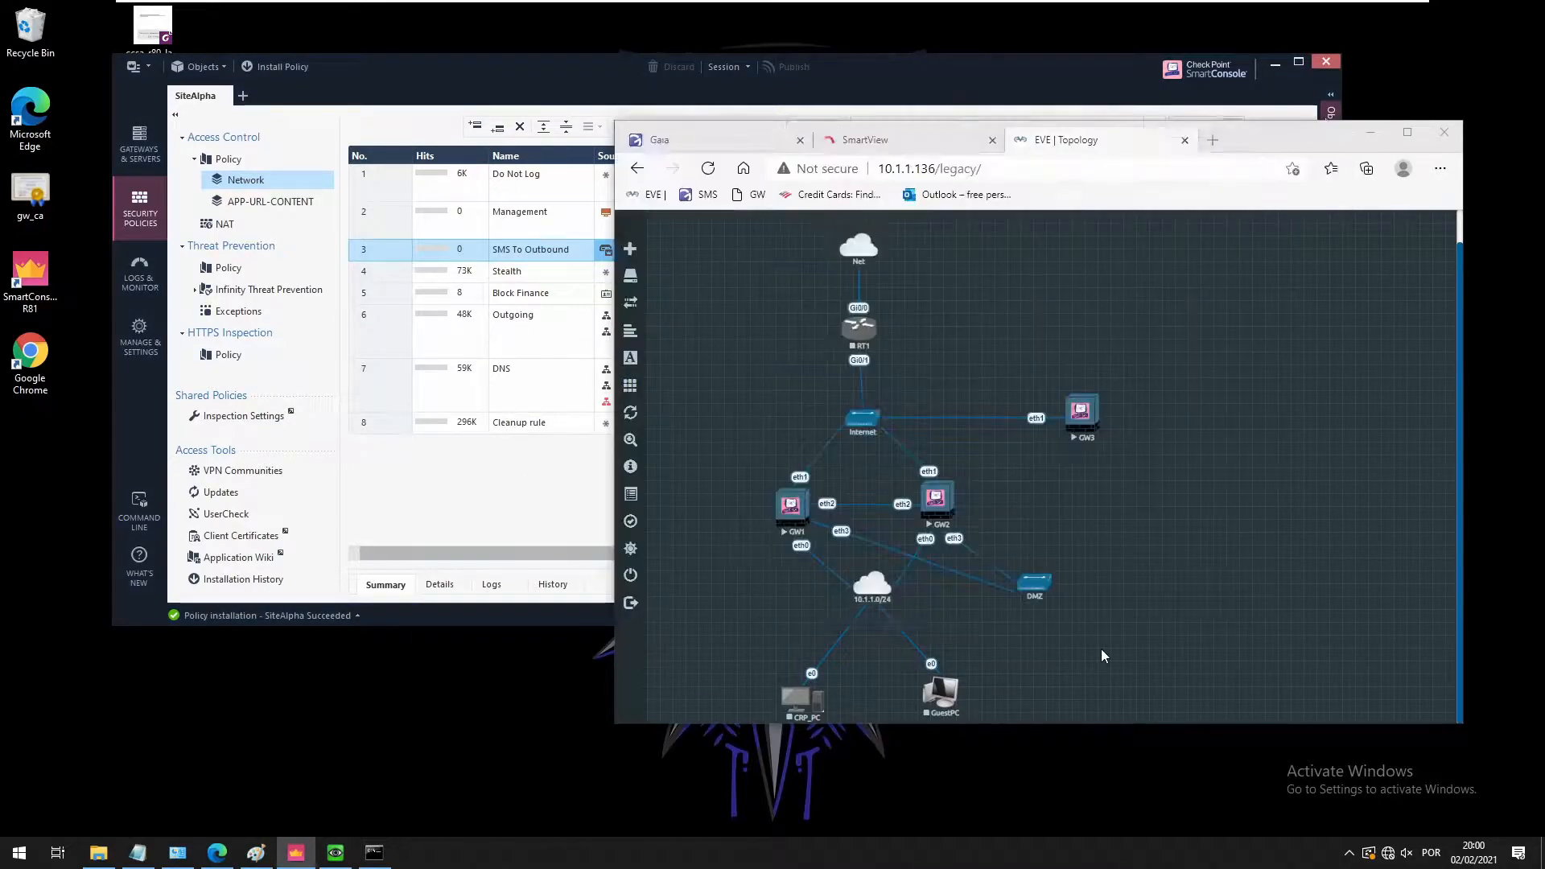
click(573, 487)
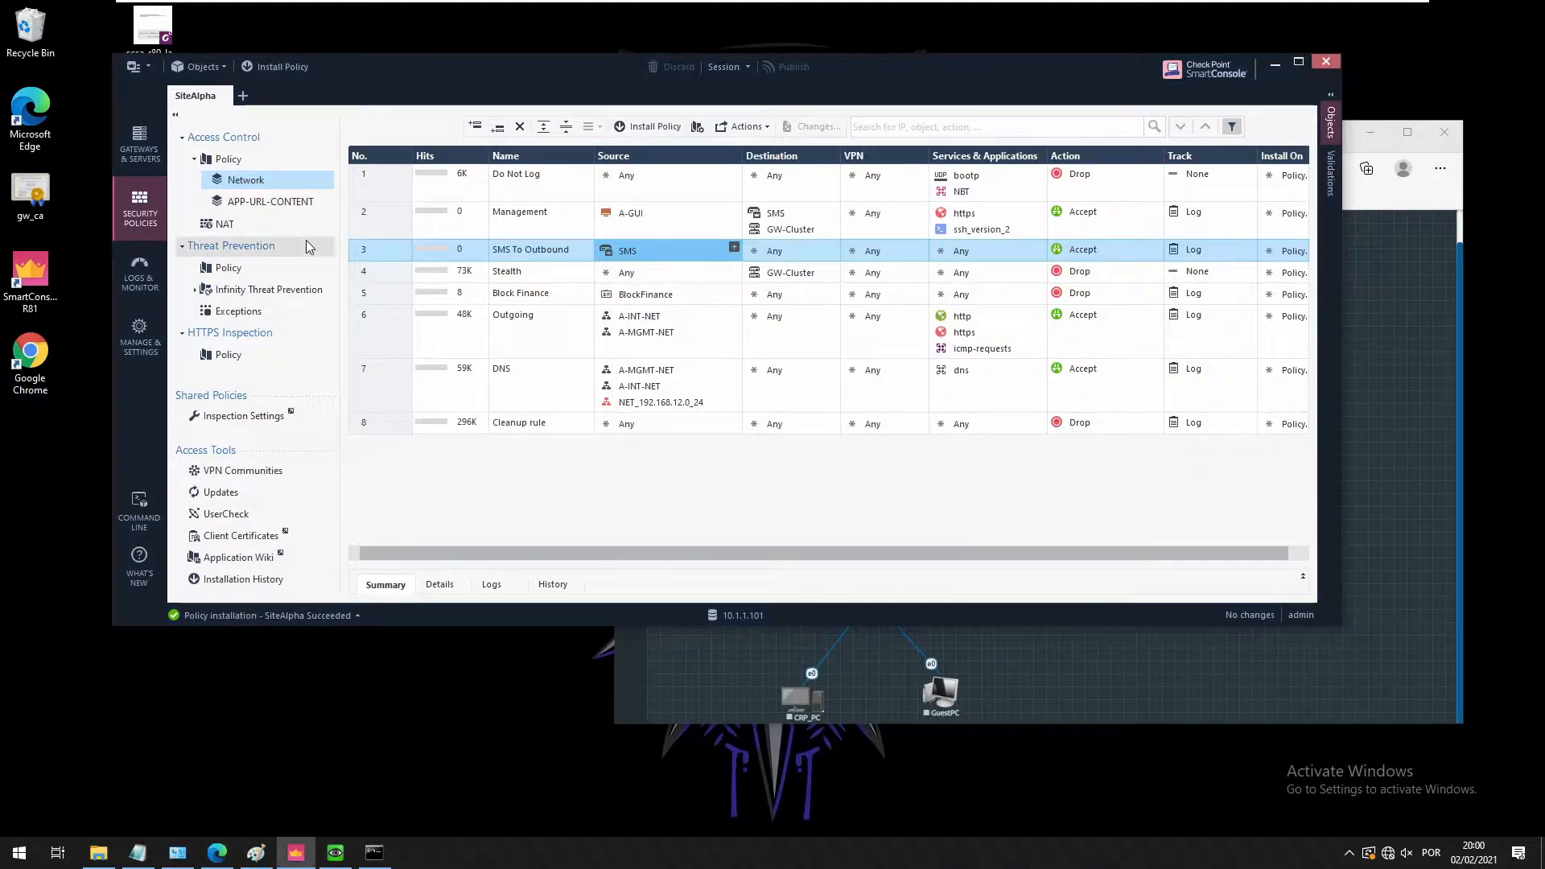
click(226, 224)
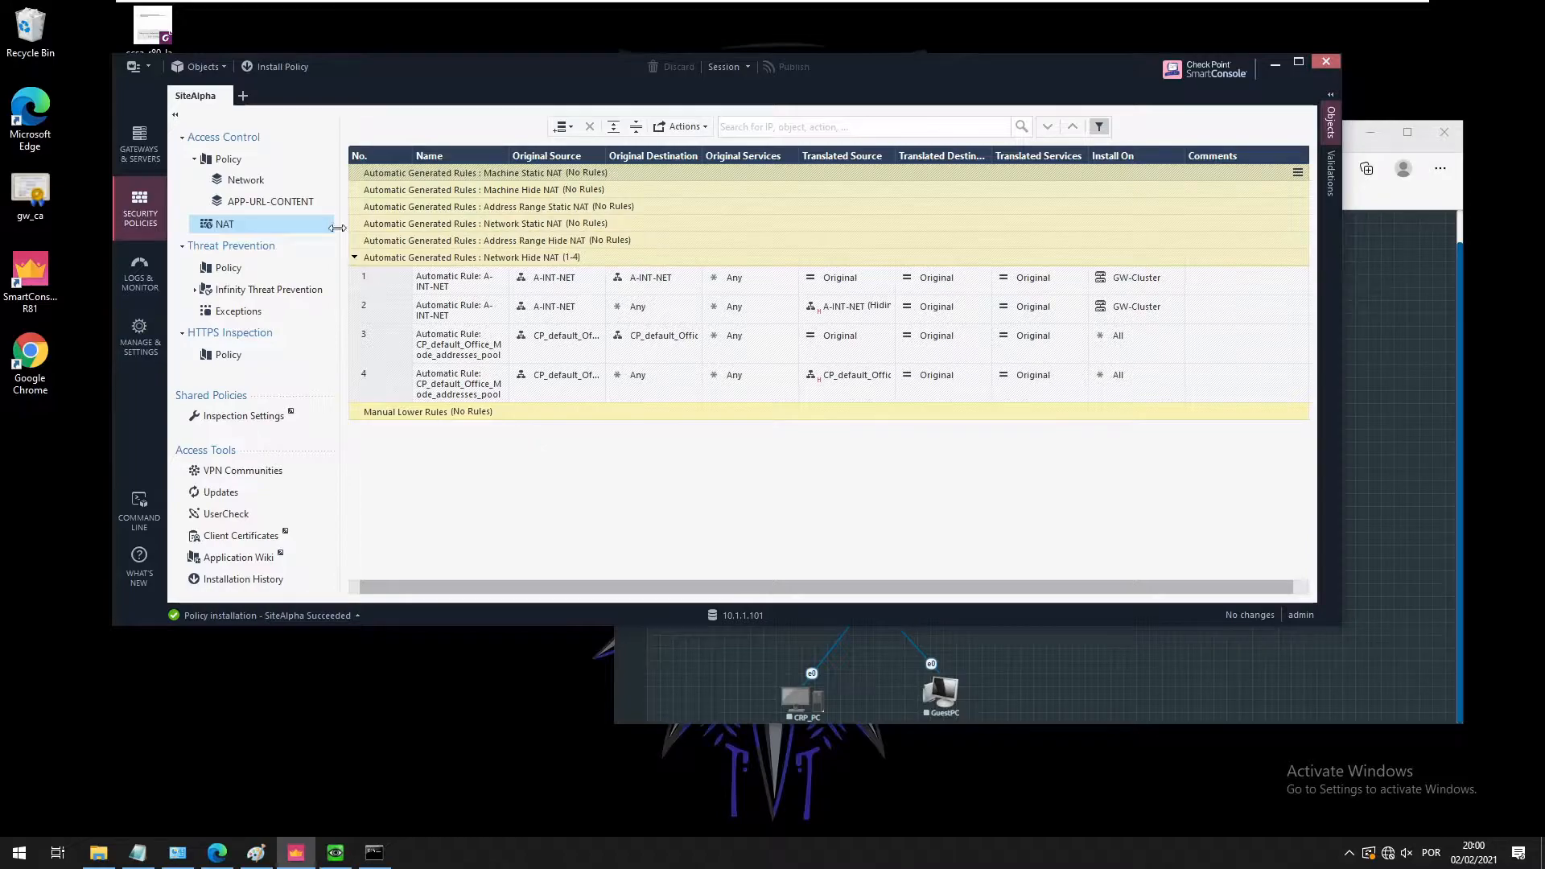
click(227, 183)
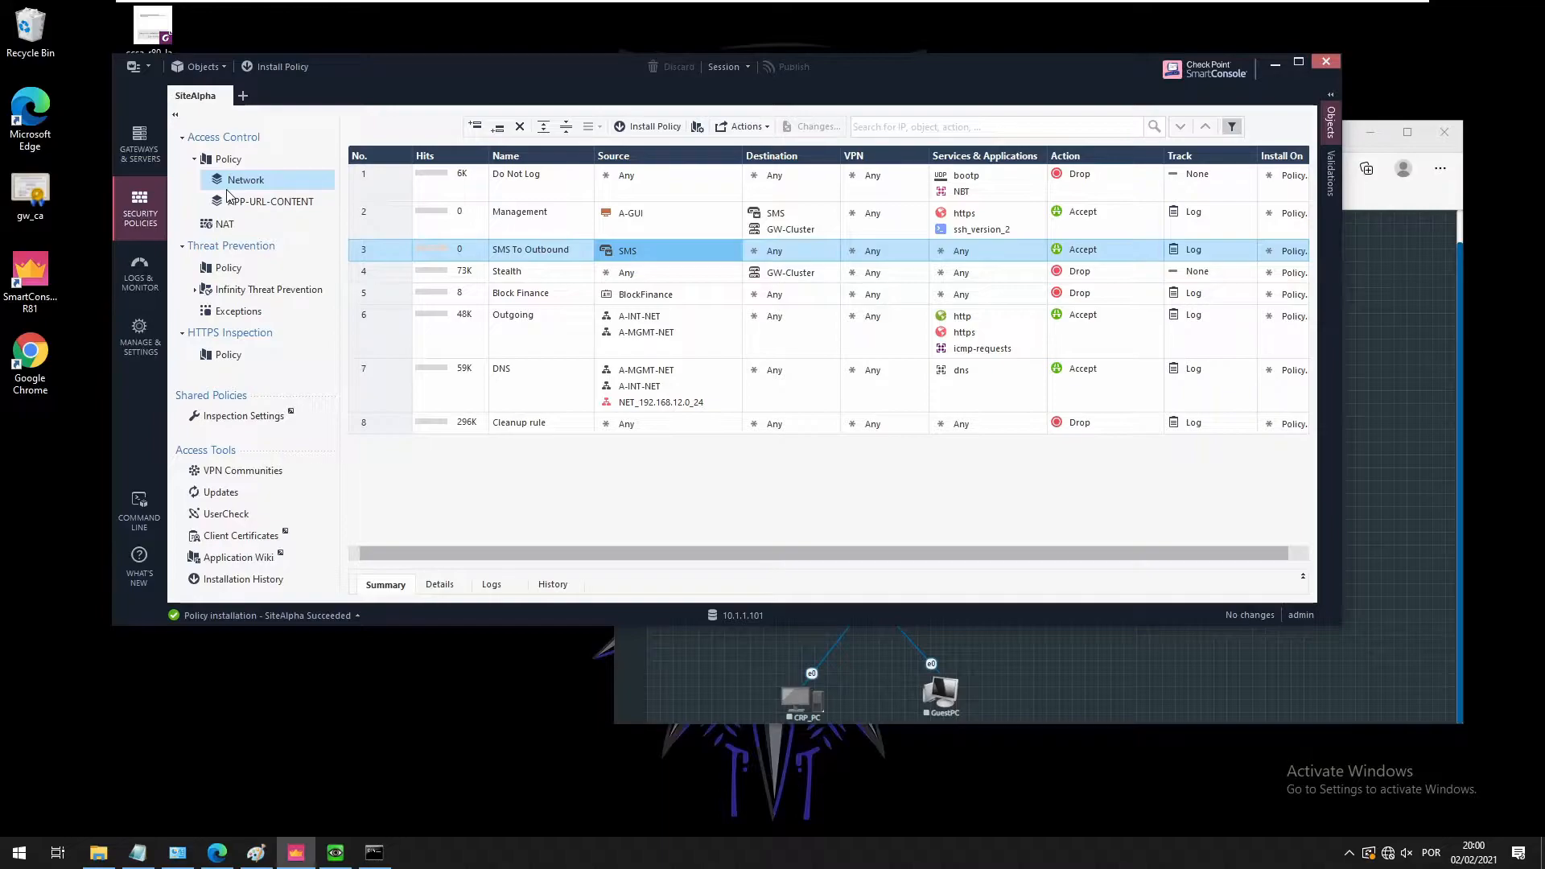
Enable automatic address translation on the SMS host, using the Static method with IPv4 address 203.0.113.101
mouse_move(631, 254)
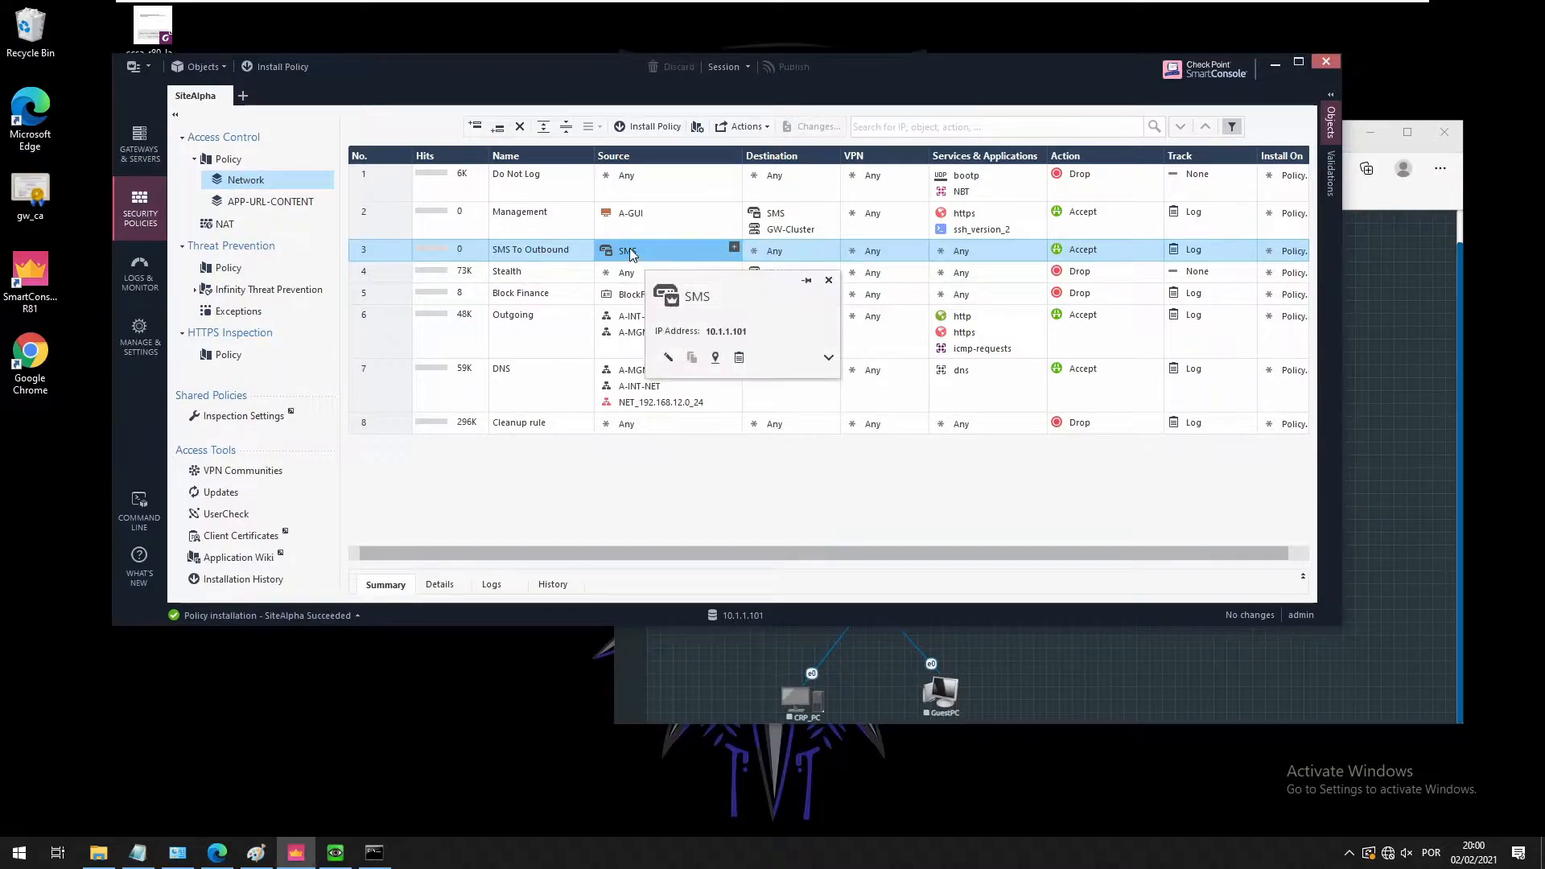
double_click(628, 252)
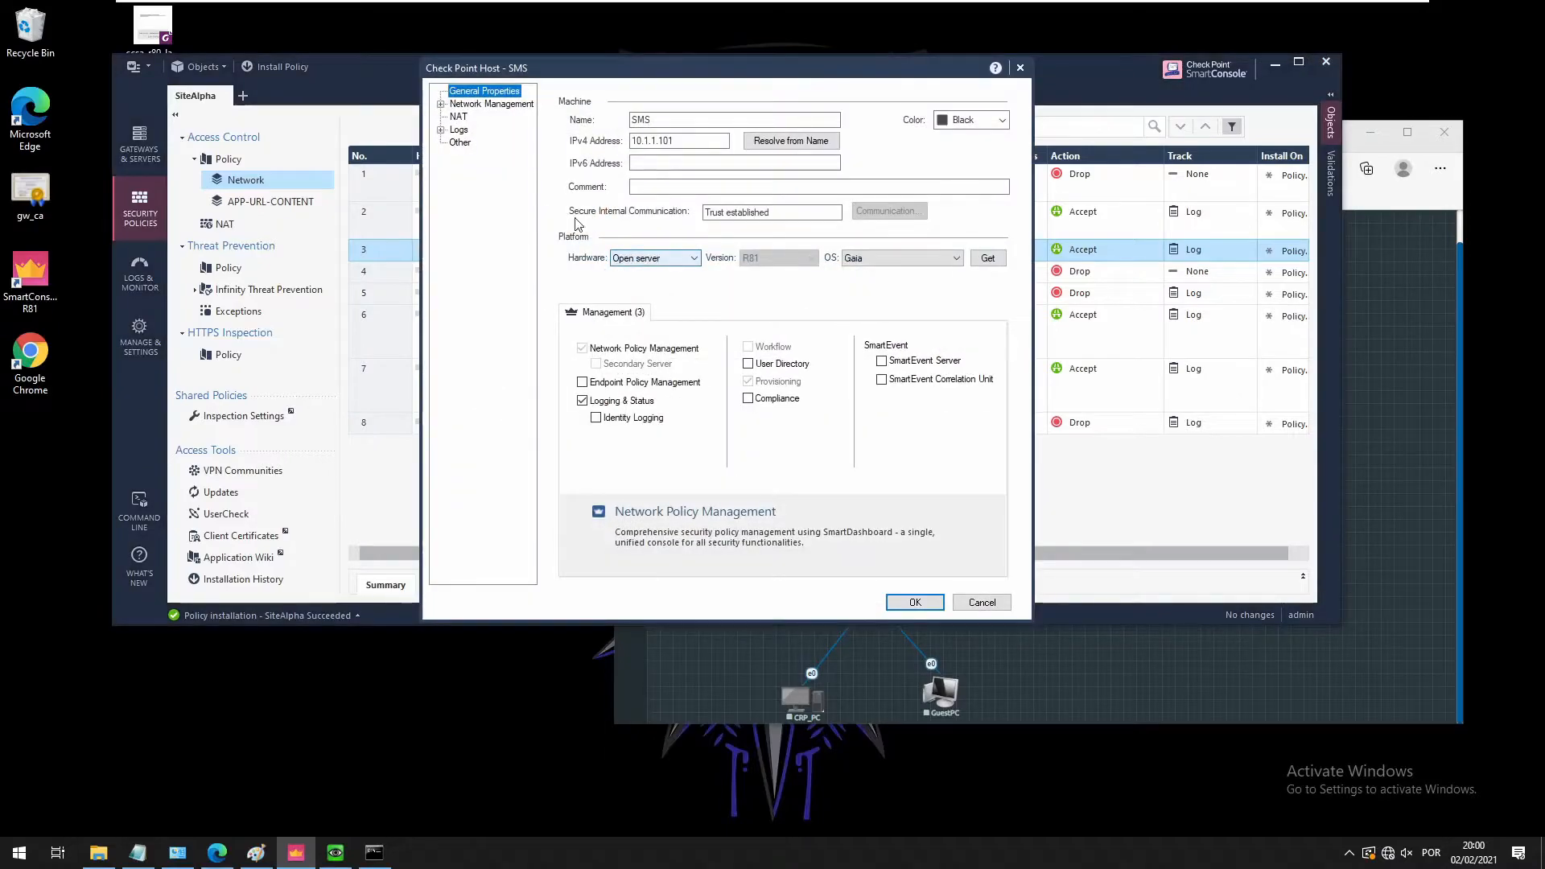
click(458, 117)
click(630, 121)
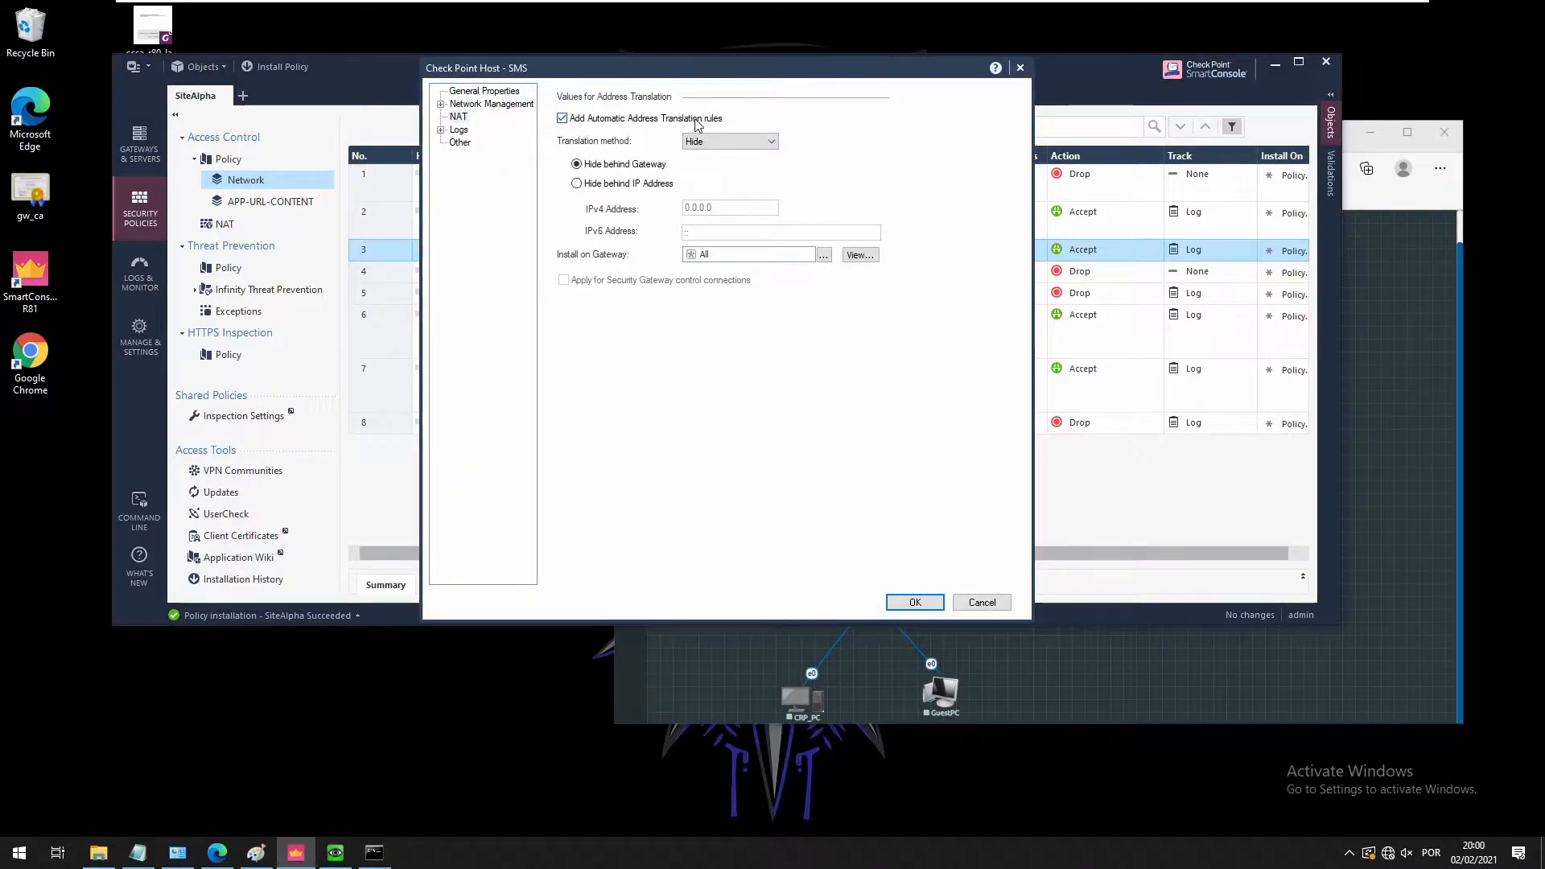
click(753, 143)
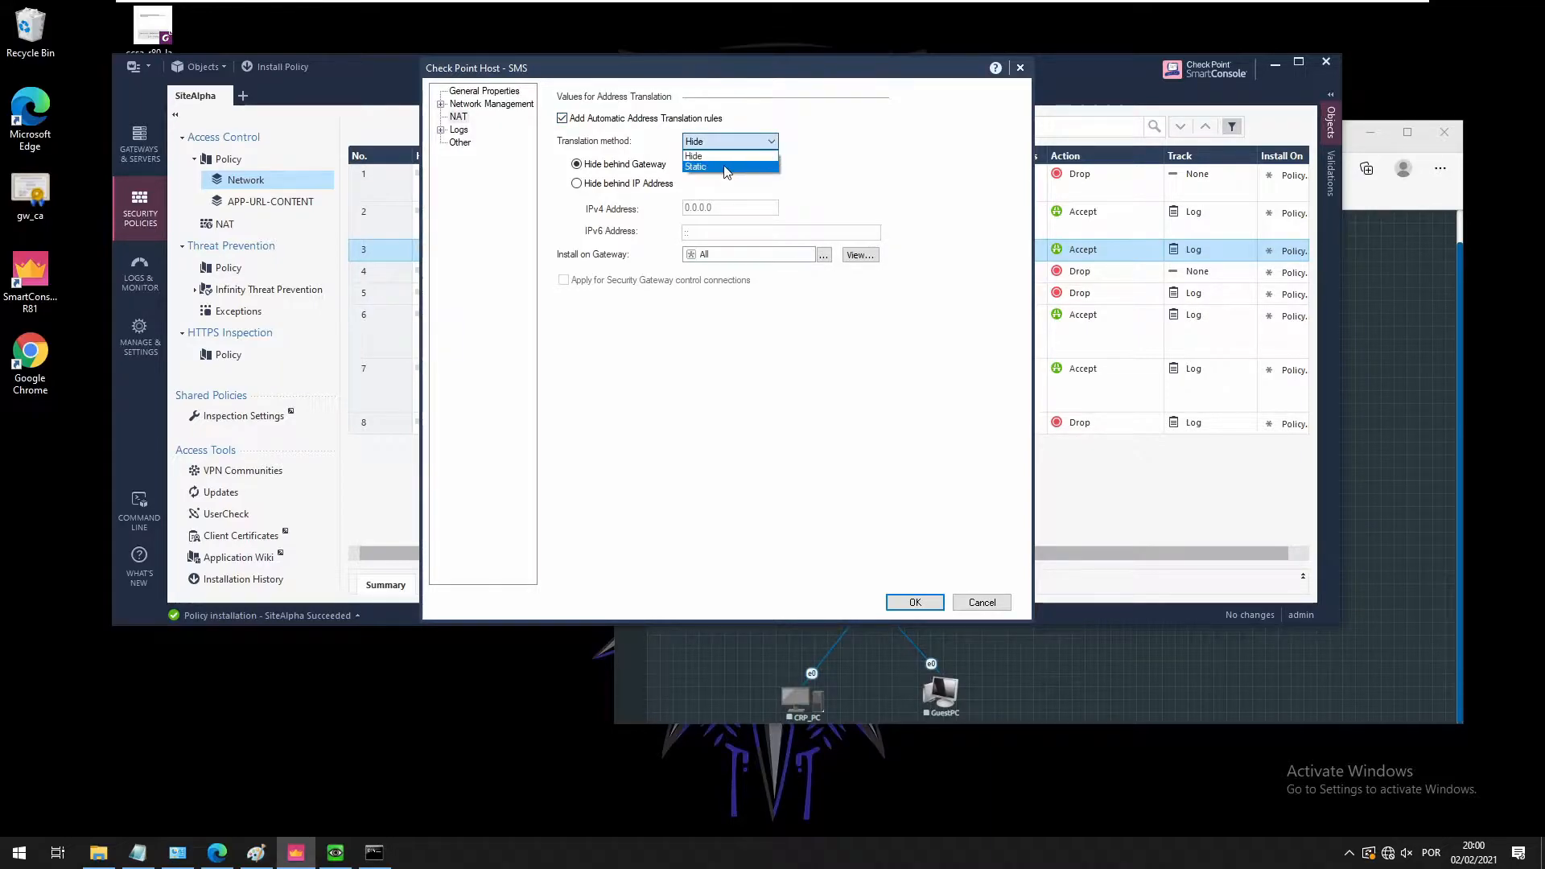
click(739, 164)
click(730, 199)
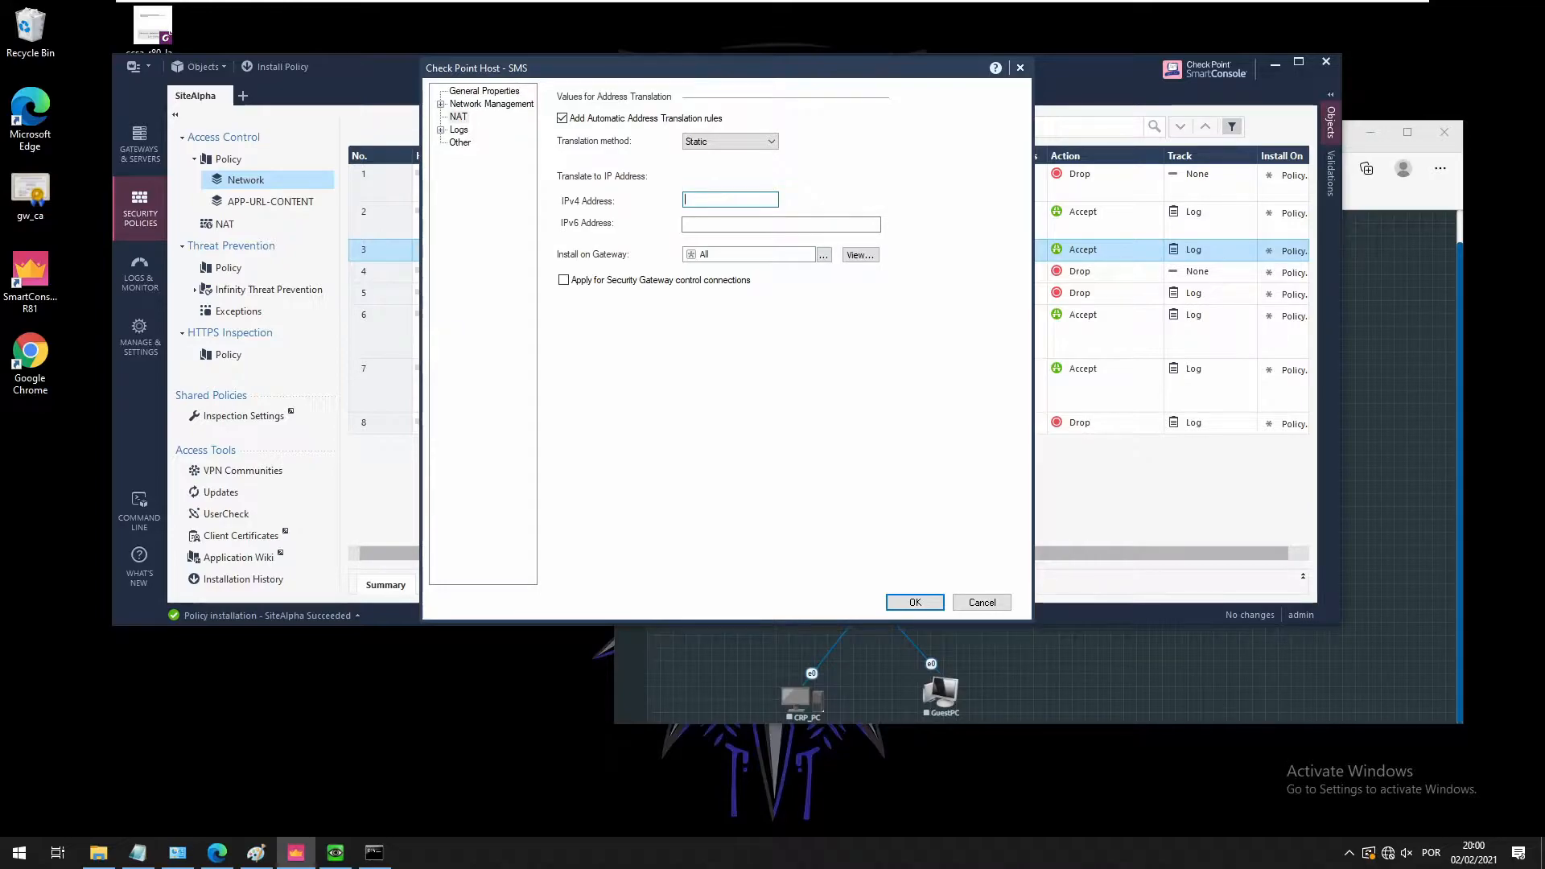
text(203.0.113.101)
Install the SMS translation on GW-Cluster, apply it to Security Gateway control connections, and save the host
click(823, 255)
click(742, 313)
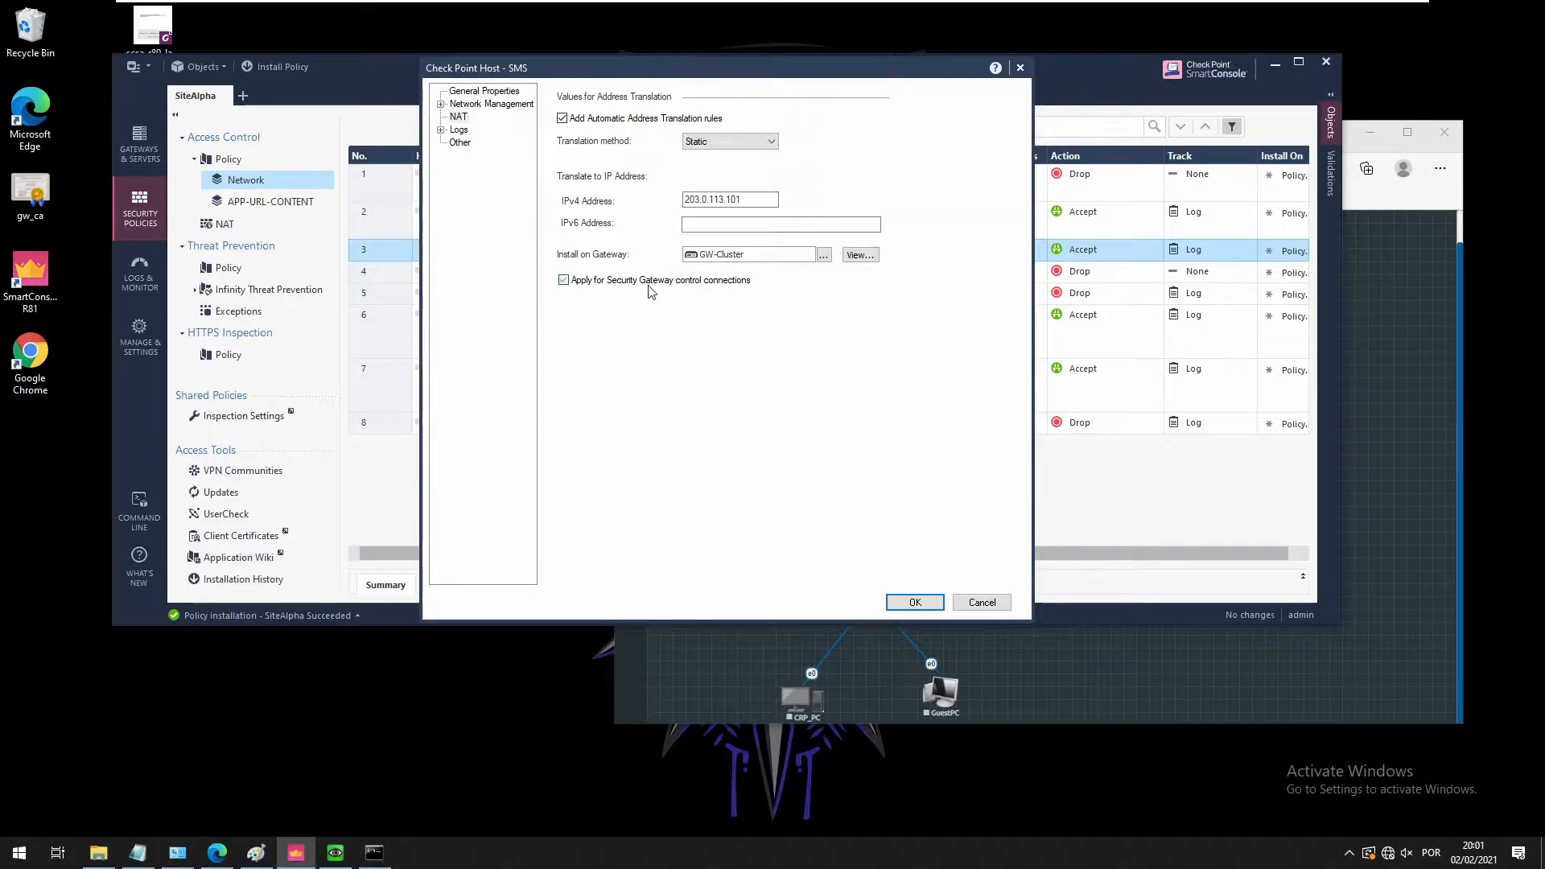
click(563, 280)
click(914, 602)
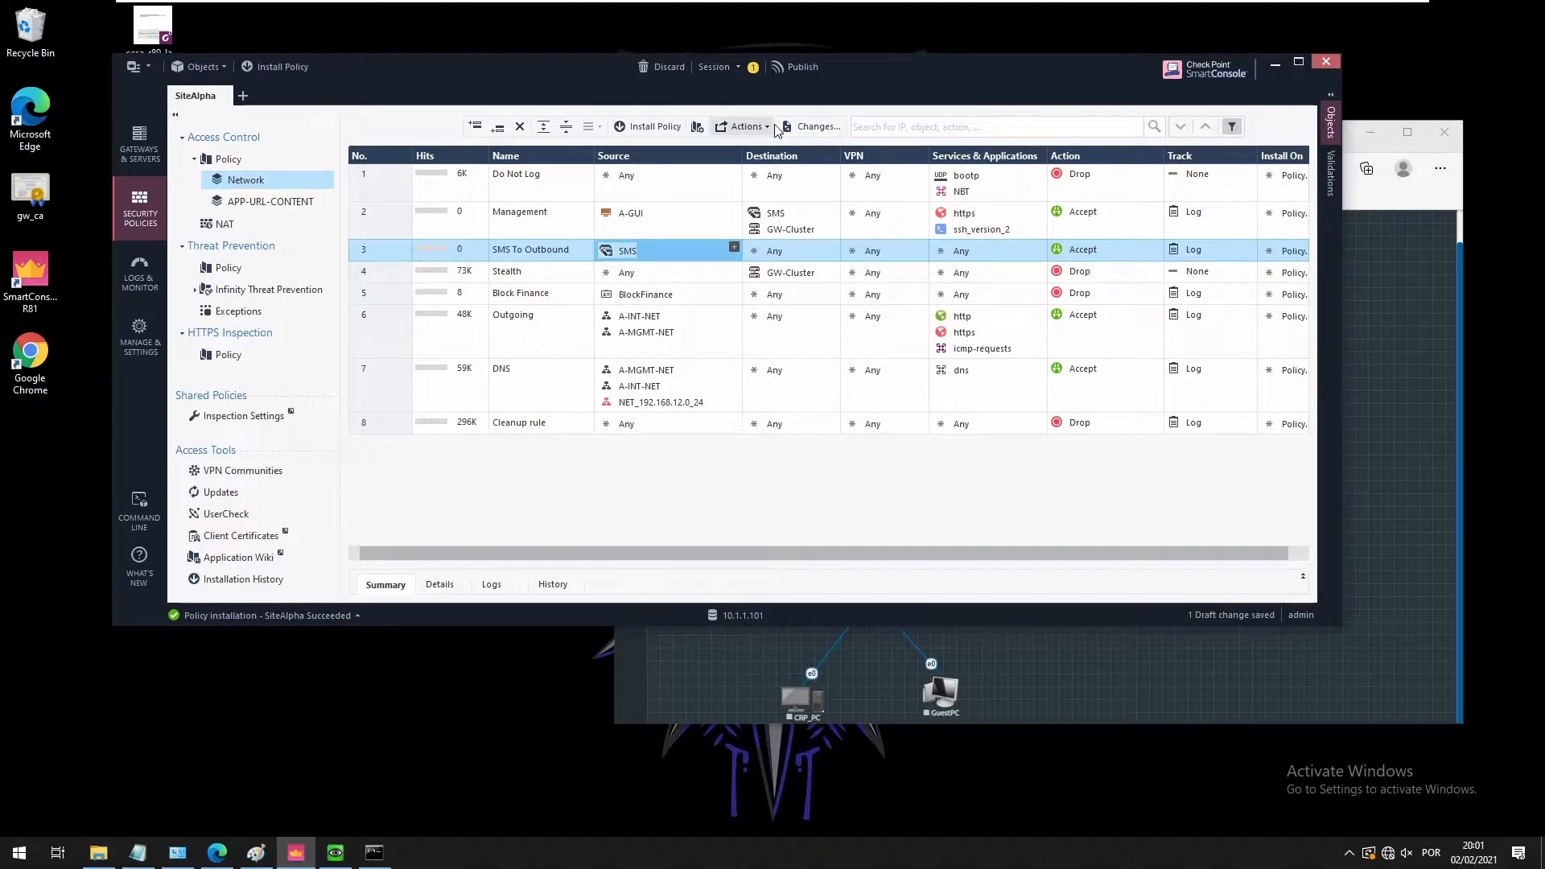
Publish the SMS NAT change and install the SiteAlpha Access Control policy on GW-Cluster
click(652, 129)
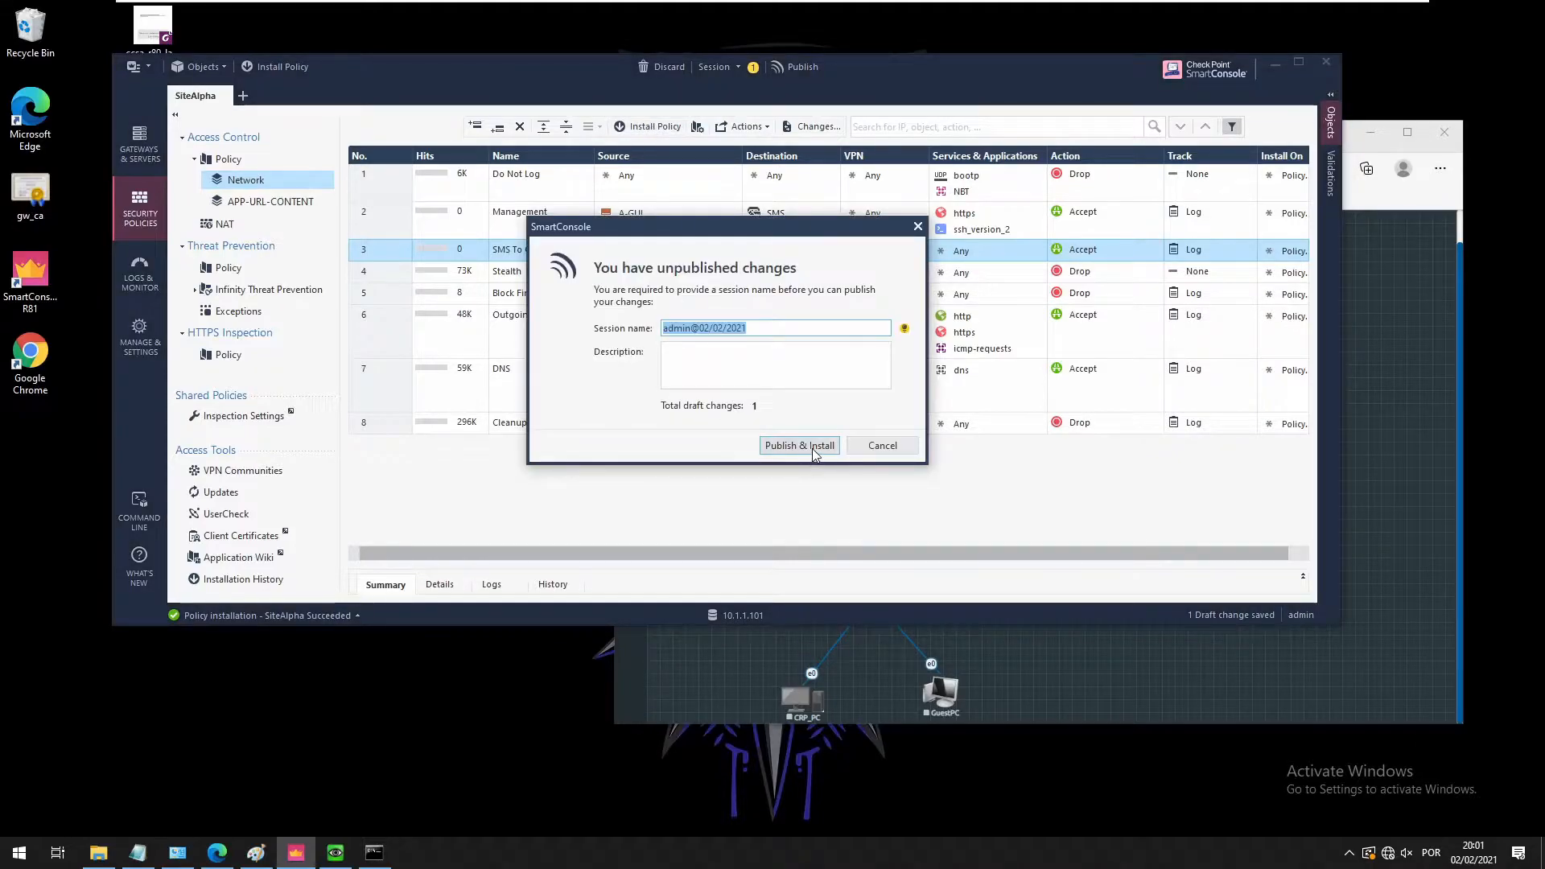
click(814, 451)
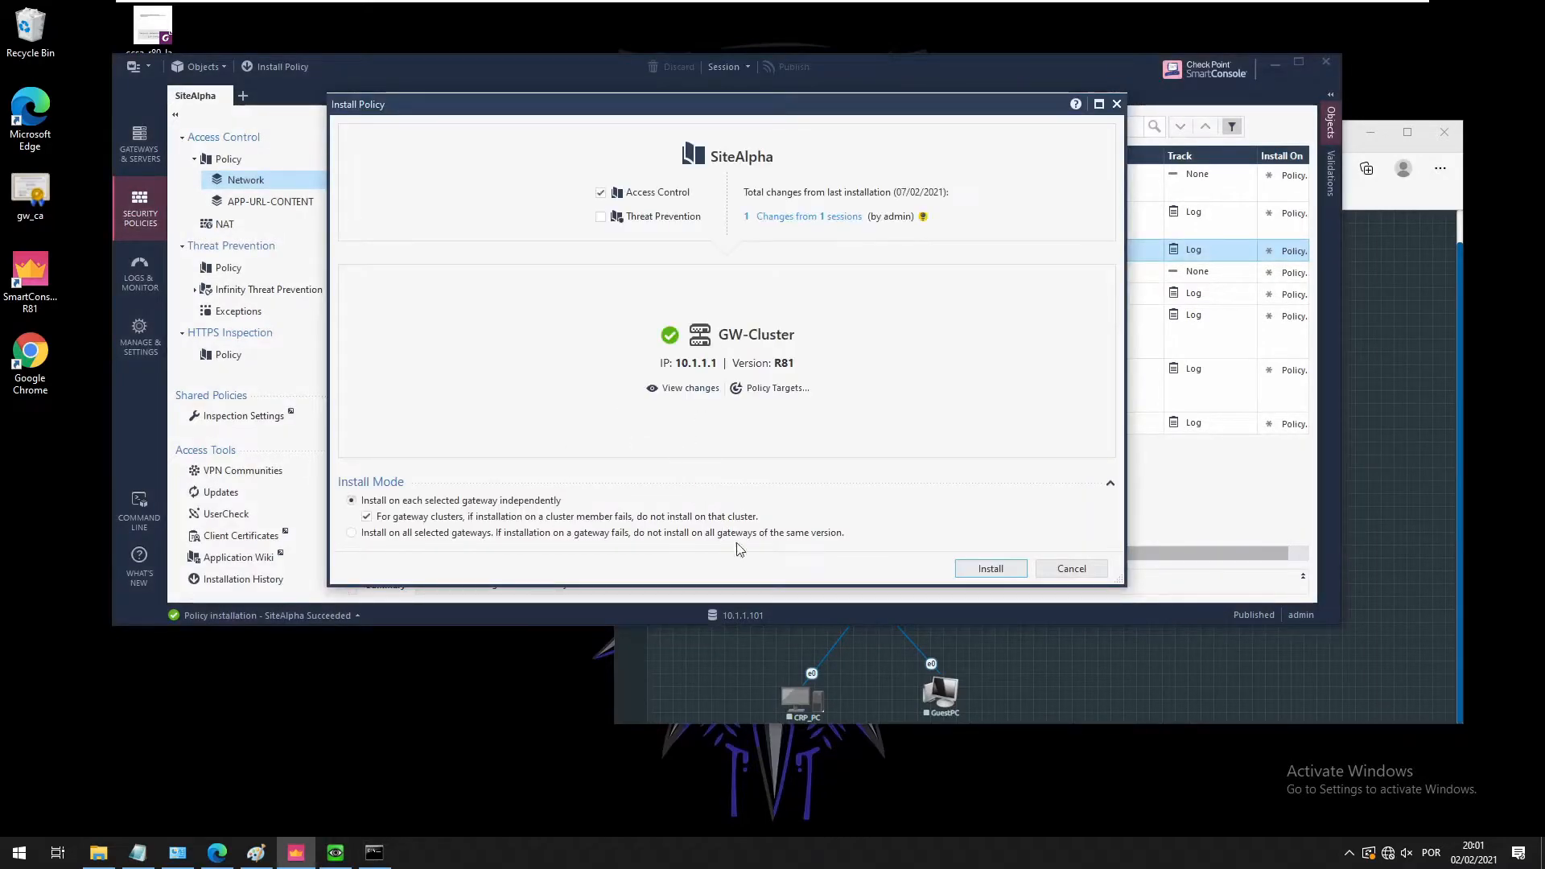
click(991, 568)
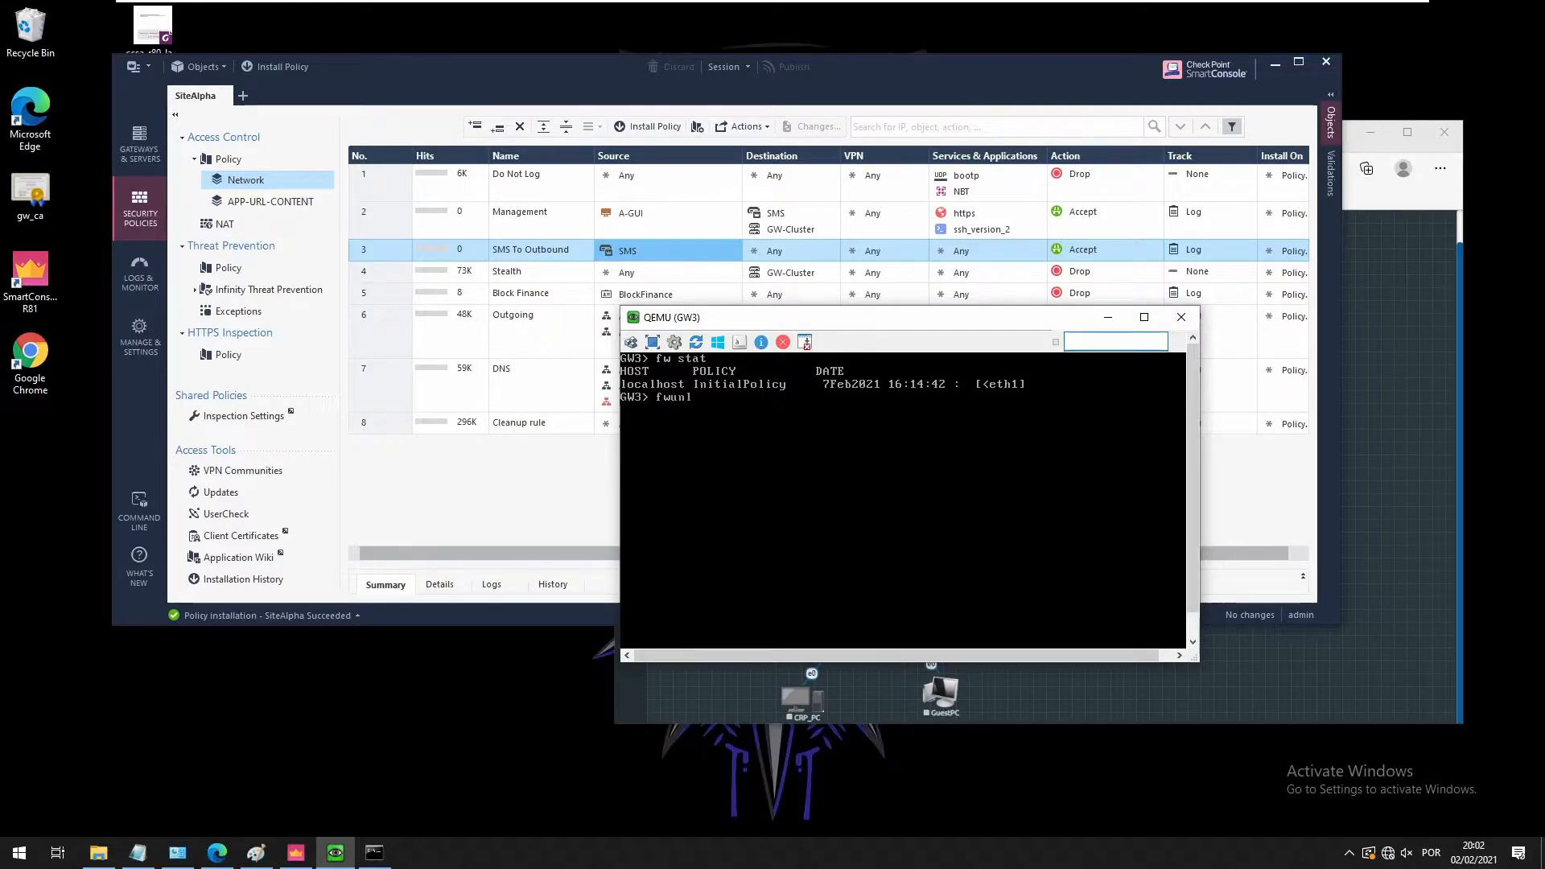
In the GW3 console, unload the local security policy with fw unloadlocal and check the policy status with fw stat
key(BackSpace)
key(BackSpace)
key(BackSpace)
text(un)
key(Return)
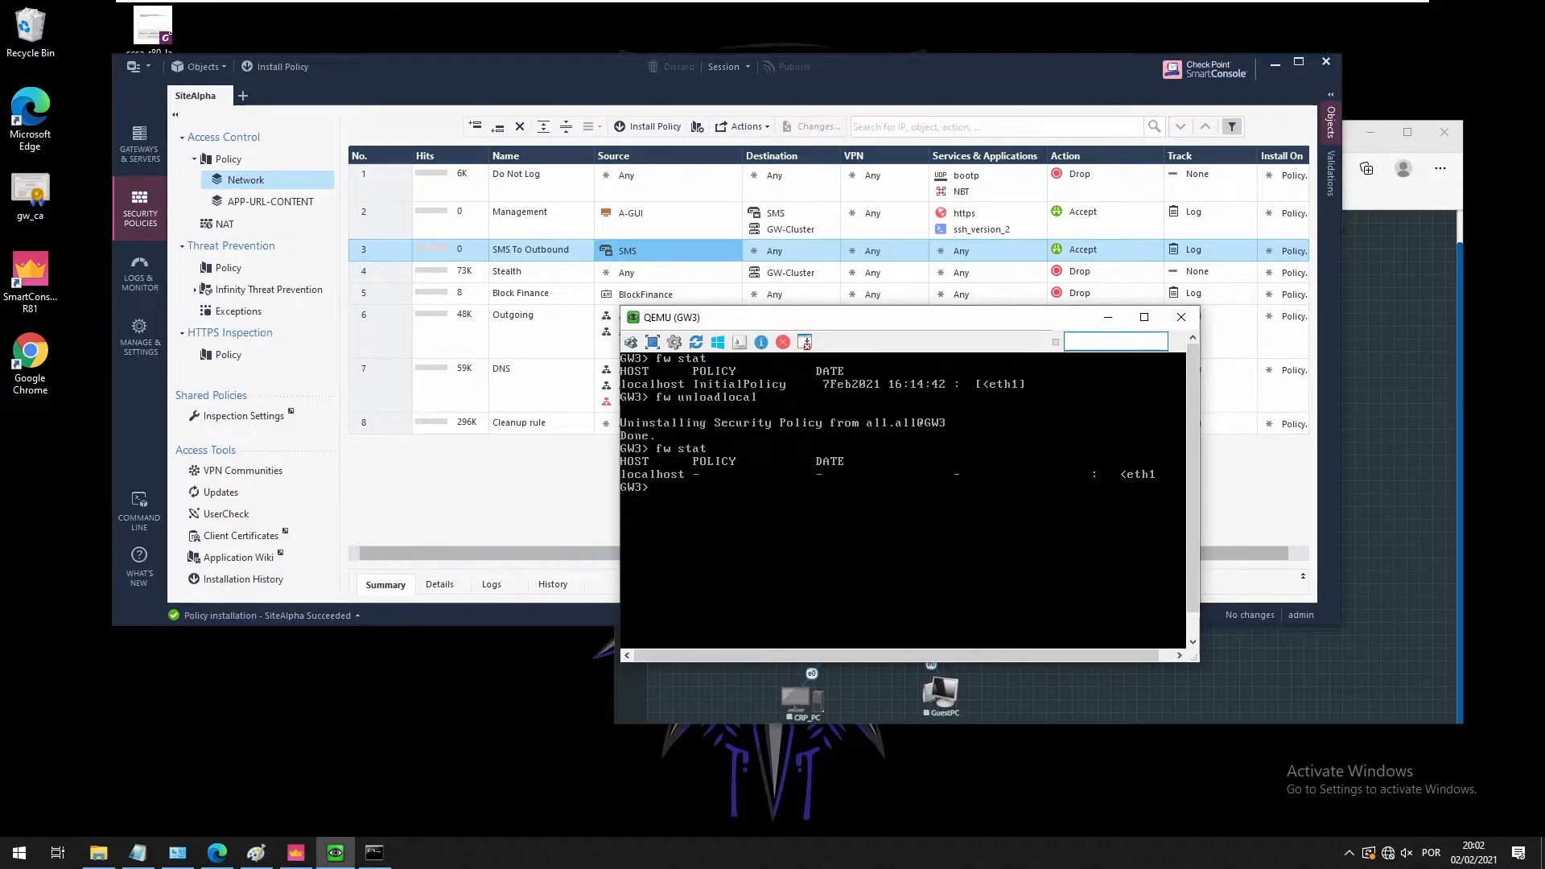
Back in SmartConsole, start creating a new Check Point Security Gateway object in Classic Mode
click(664, 255)
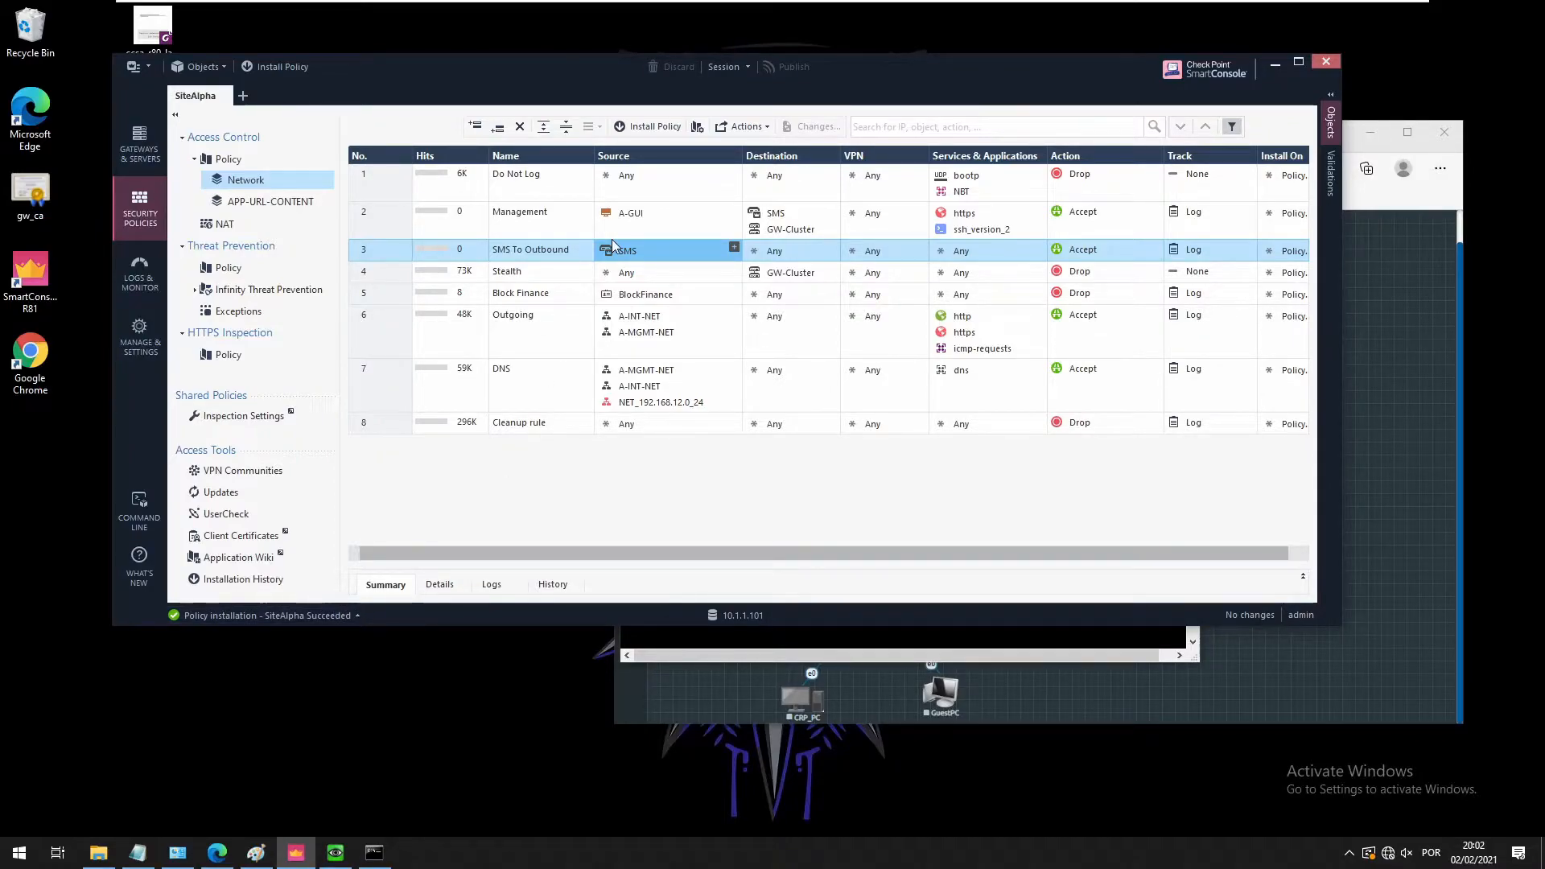
click(1333, 97)
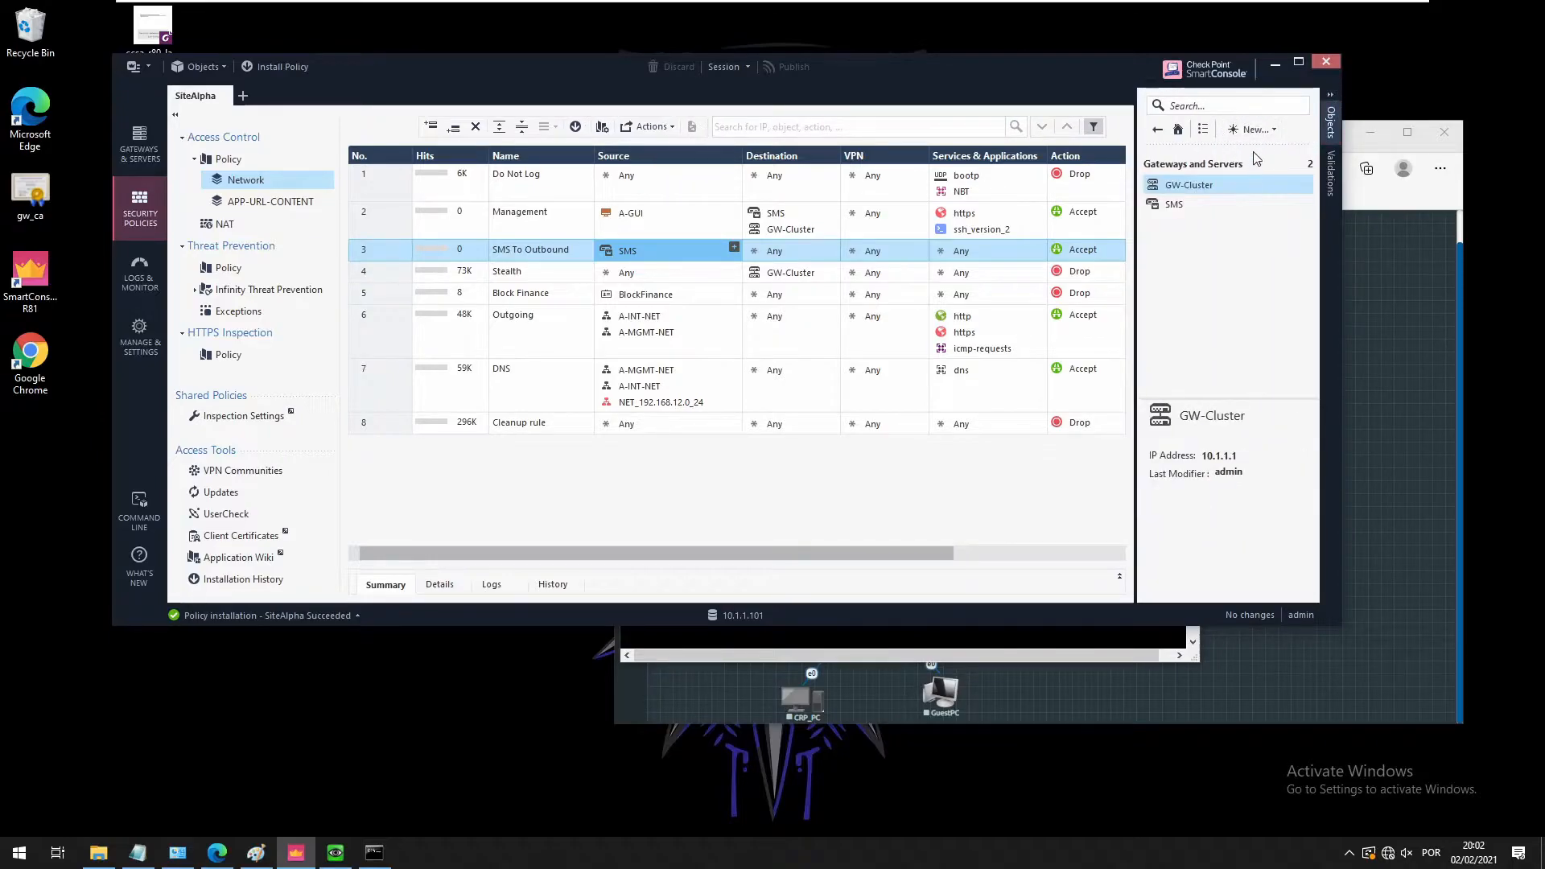
click(1262, 133)
mouse_move(1257, 208)
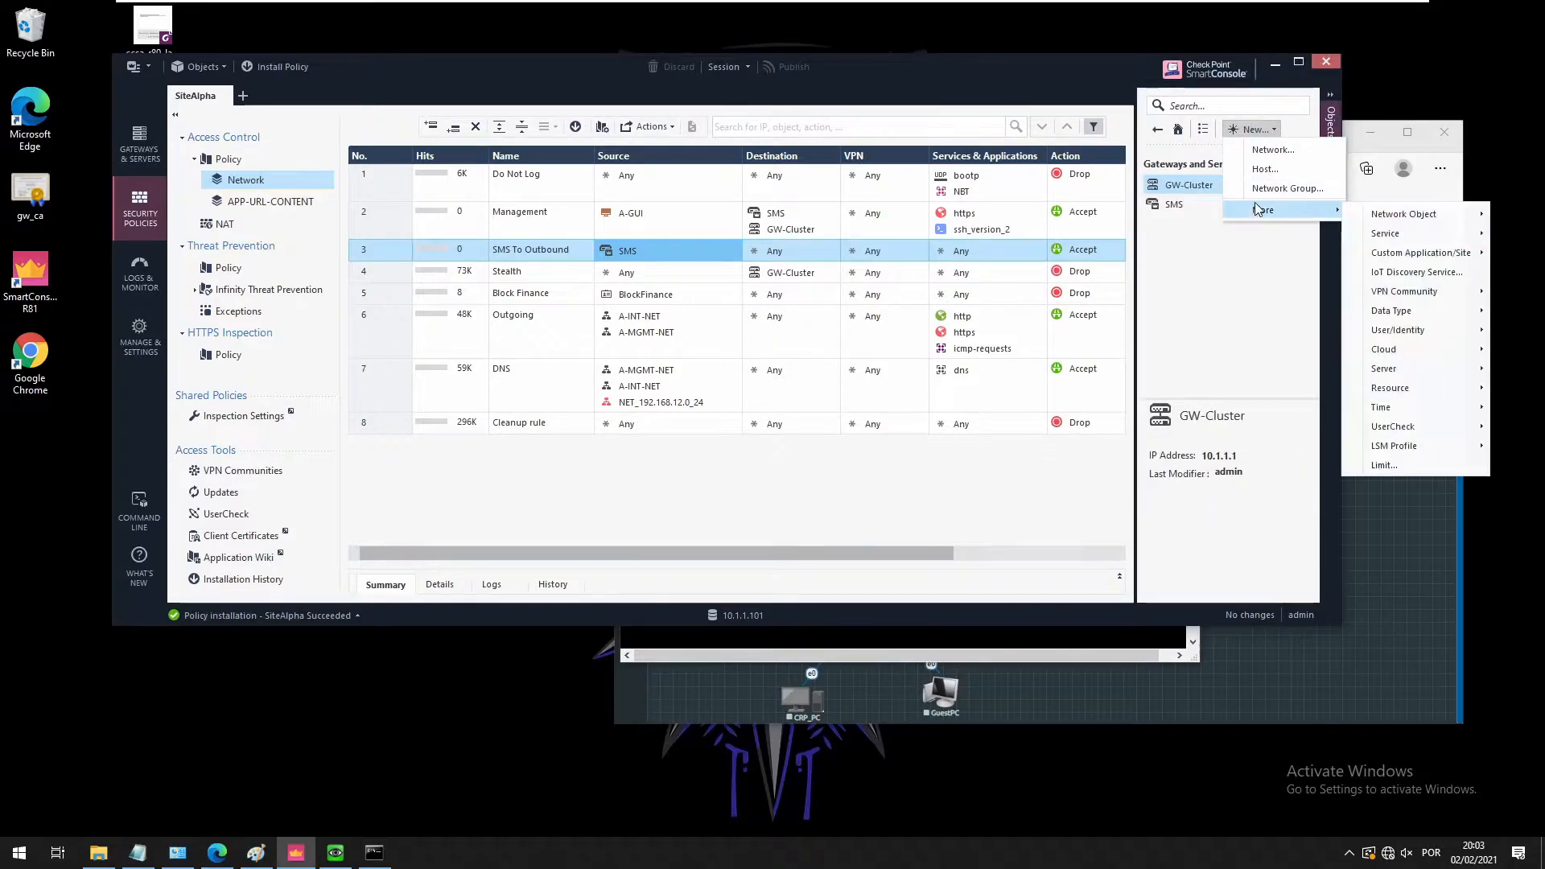
mouse_move(1366, 220)
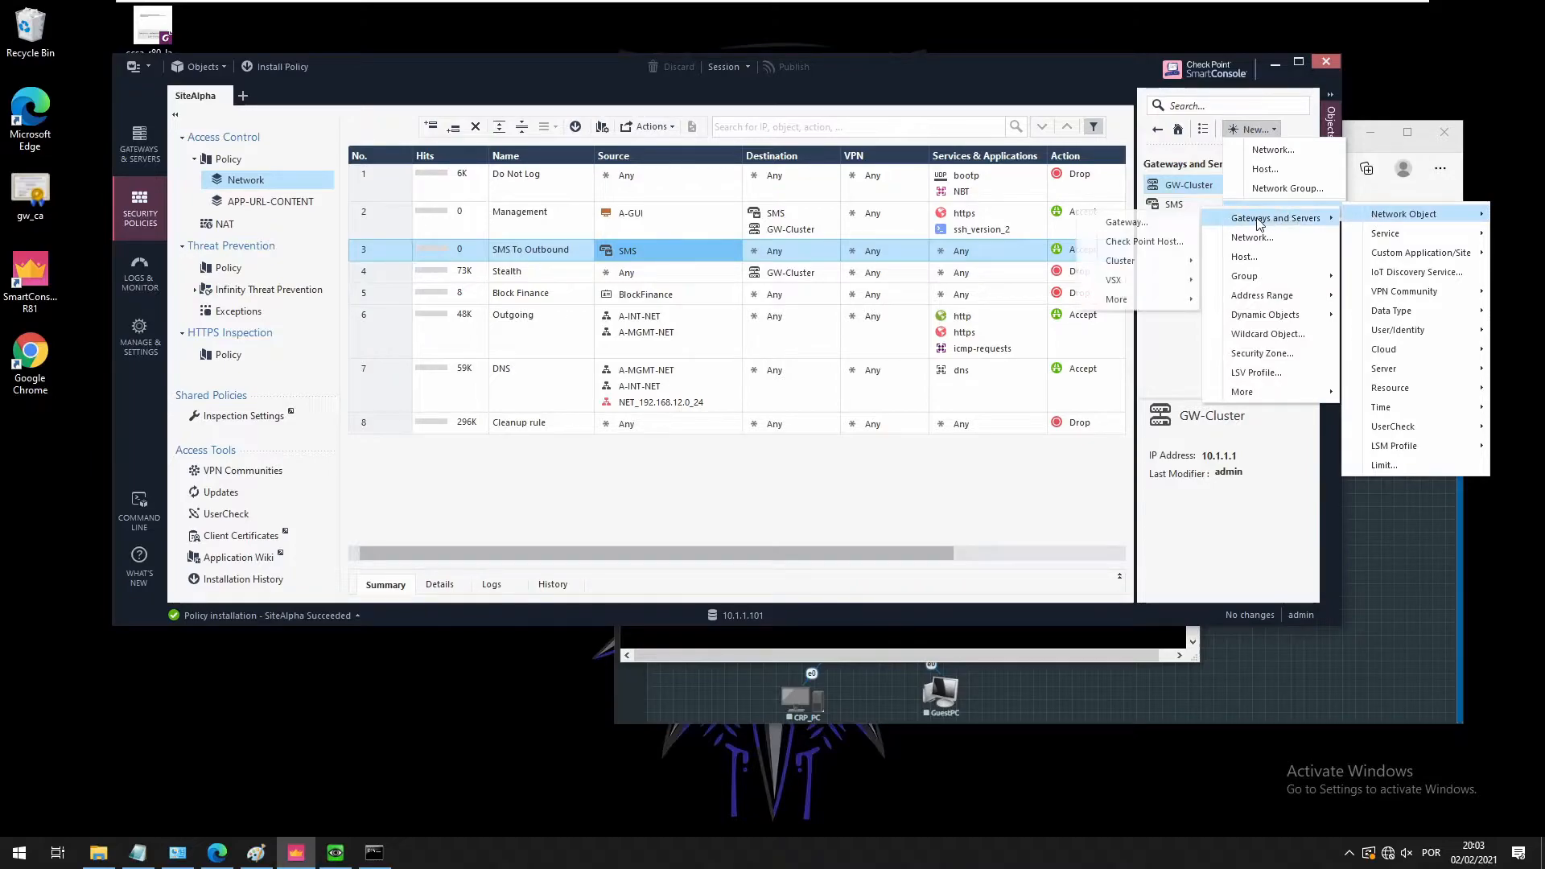
click(1142, 222)
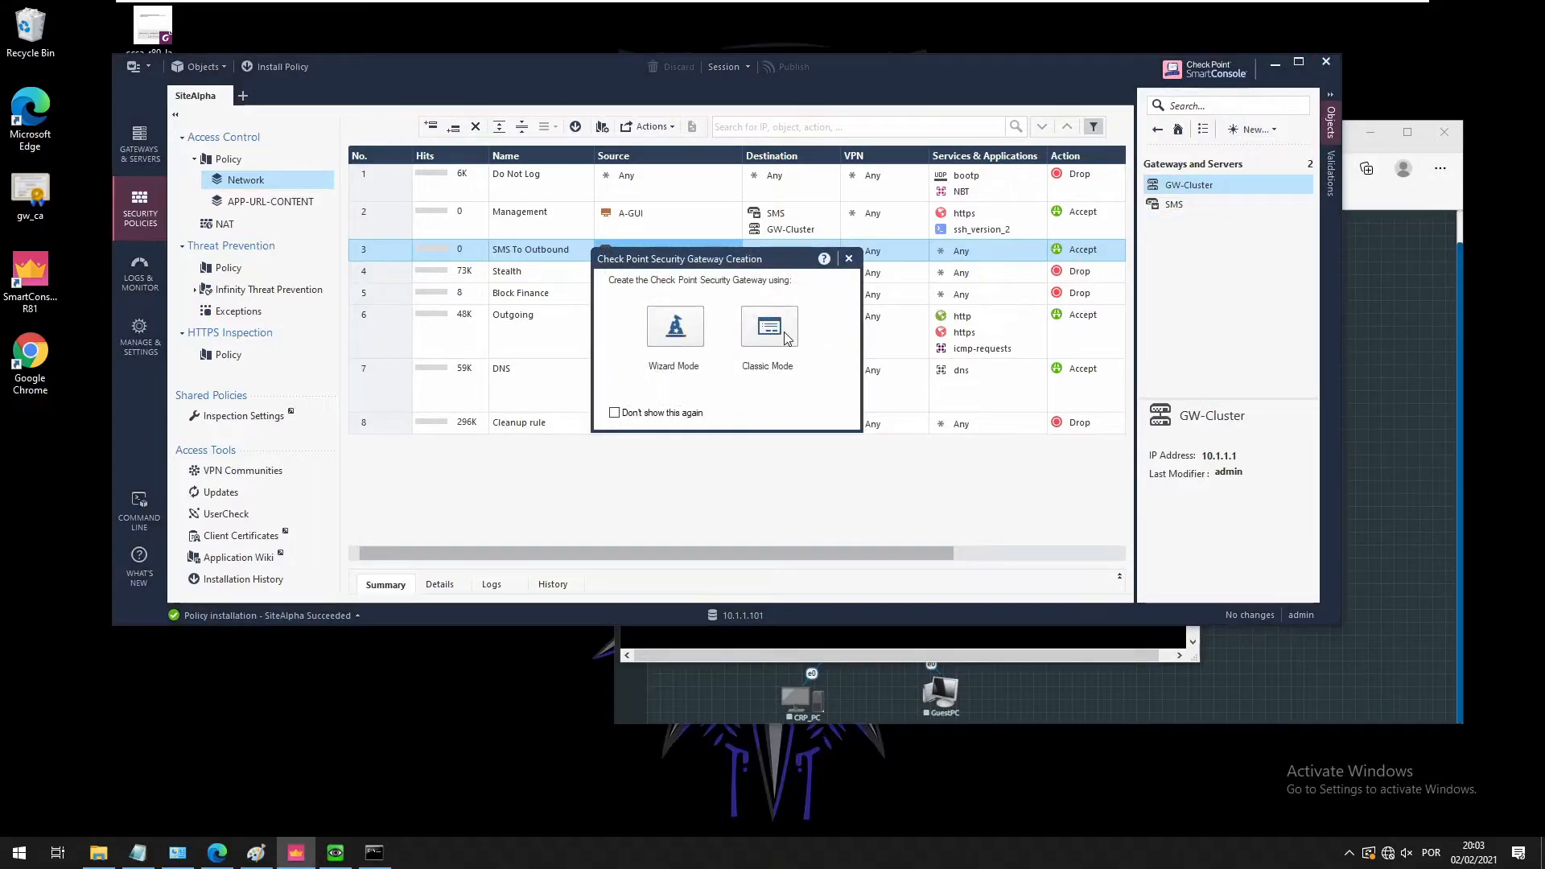
click(779, 328)
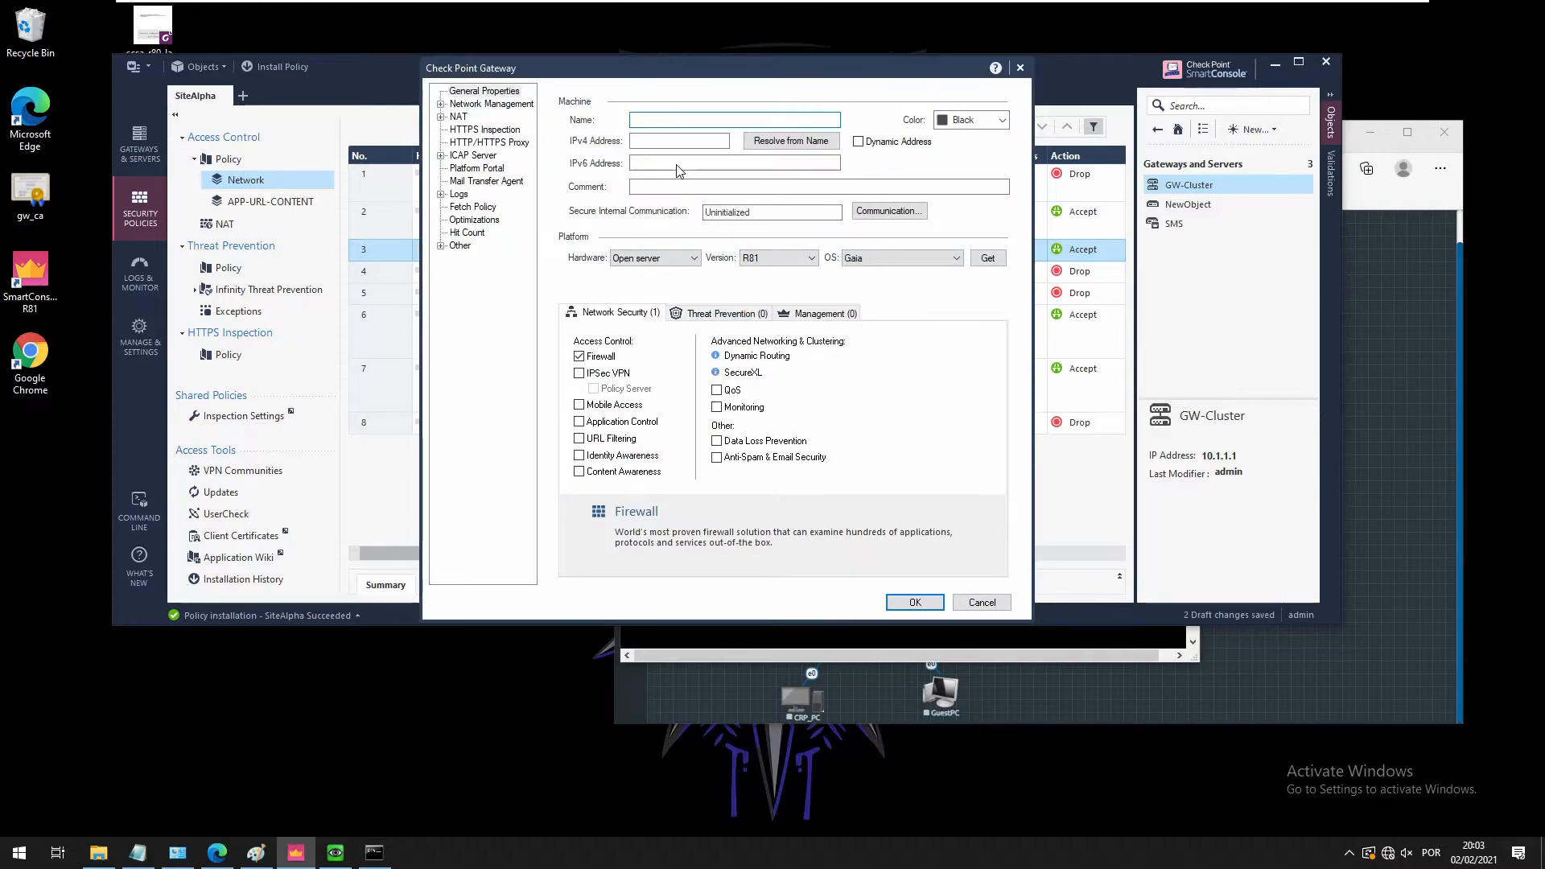
Name the new gateway GW3 and set its IPv4 address to 203.0.113.100
text(GW3)
key(Tab)
text(1)
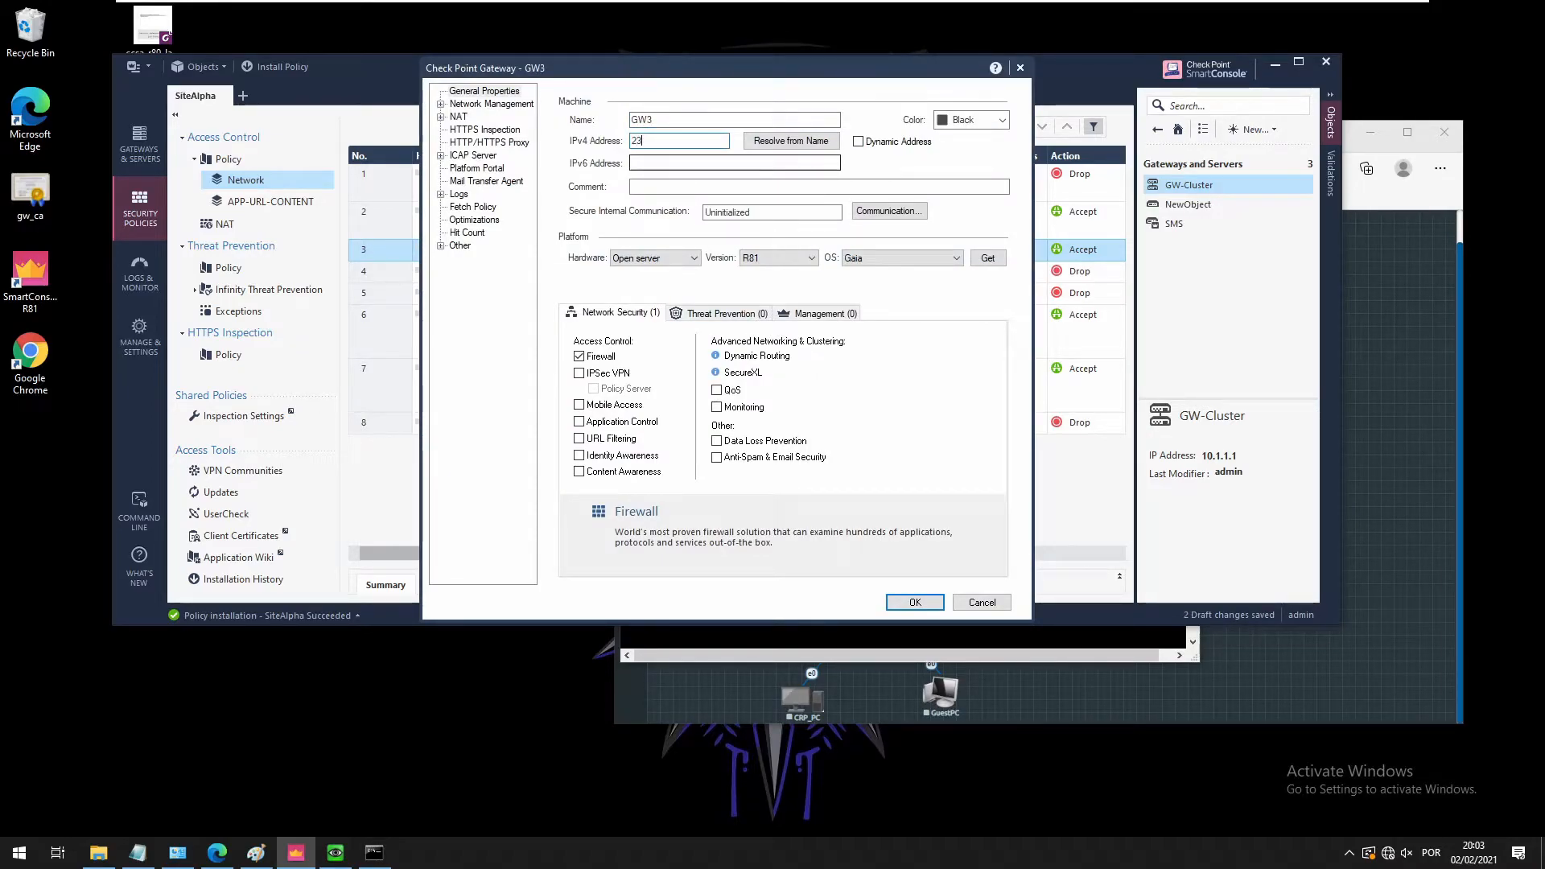
text(03.0.113.100)
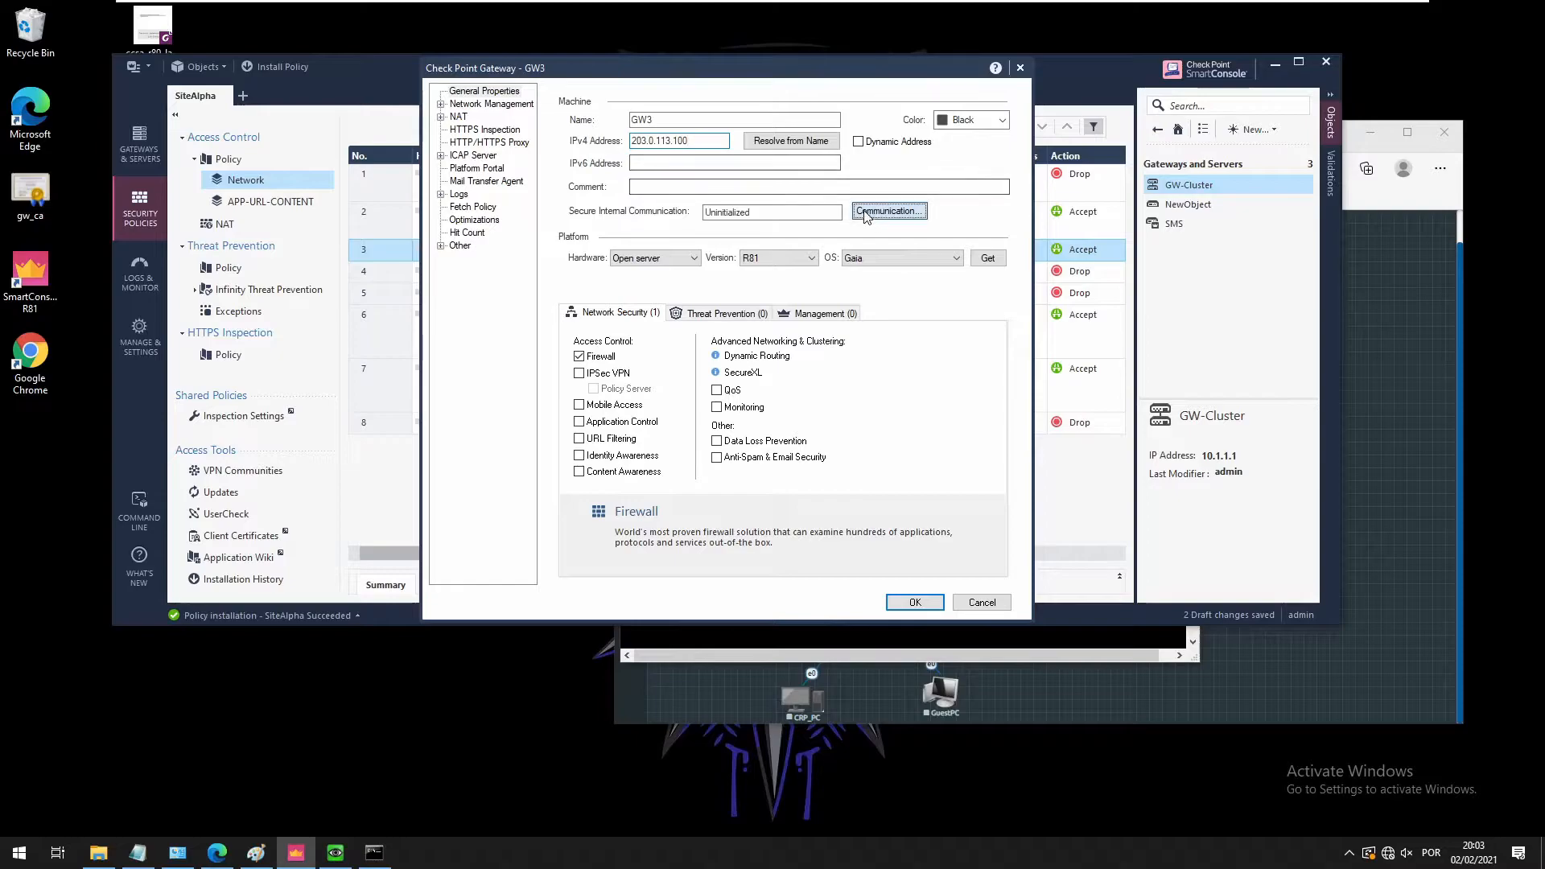
Initialize trusted communication with GW3 by entering and confirming the one-time password, and accept the result
click(889, 211)
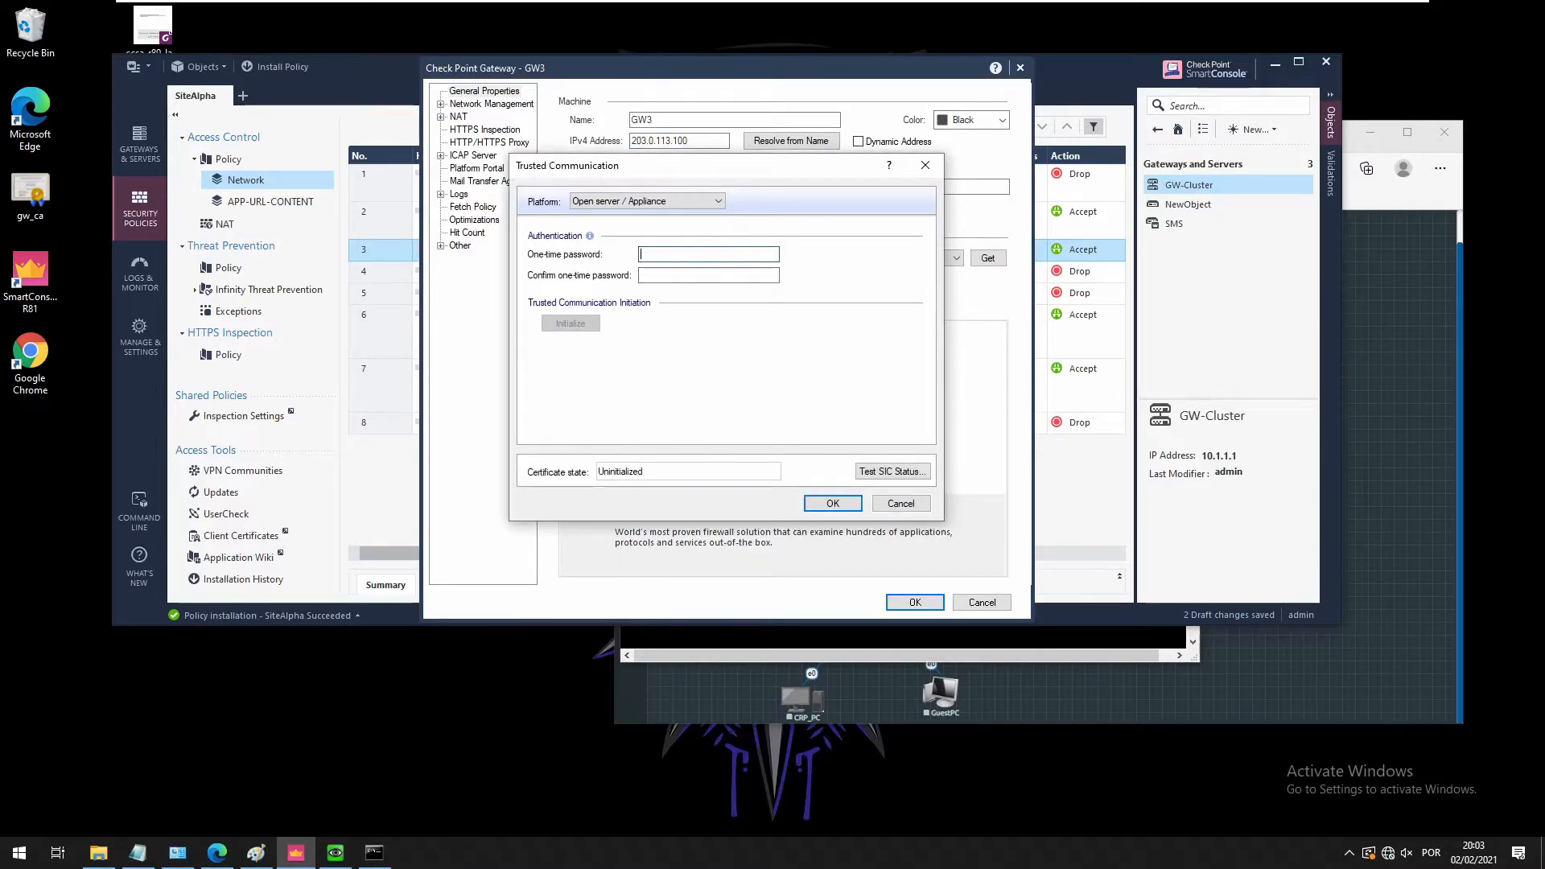
text(••••••)
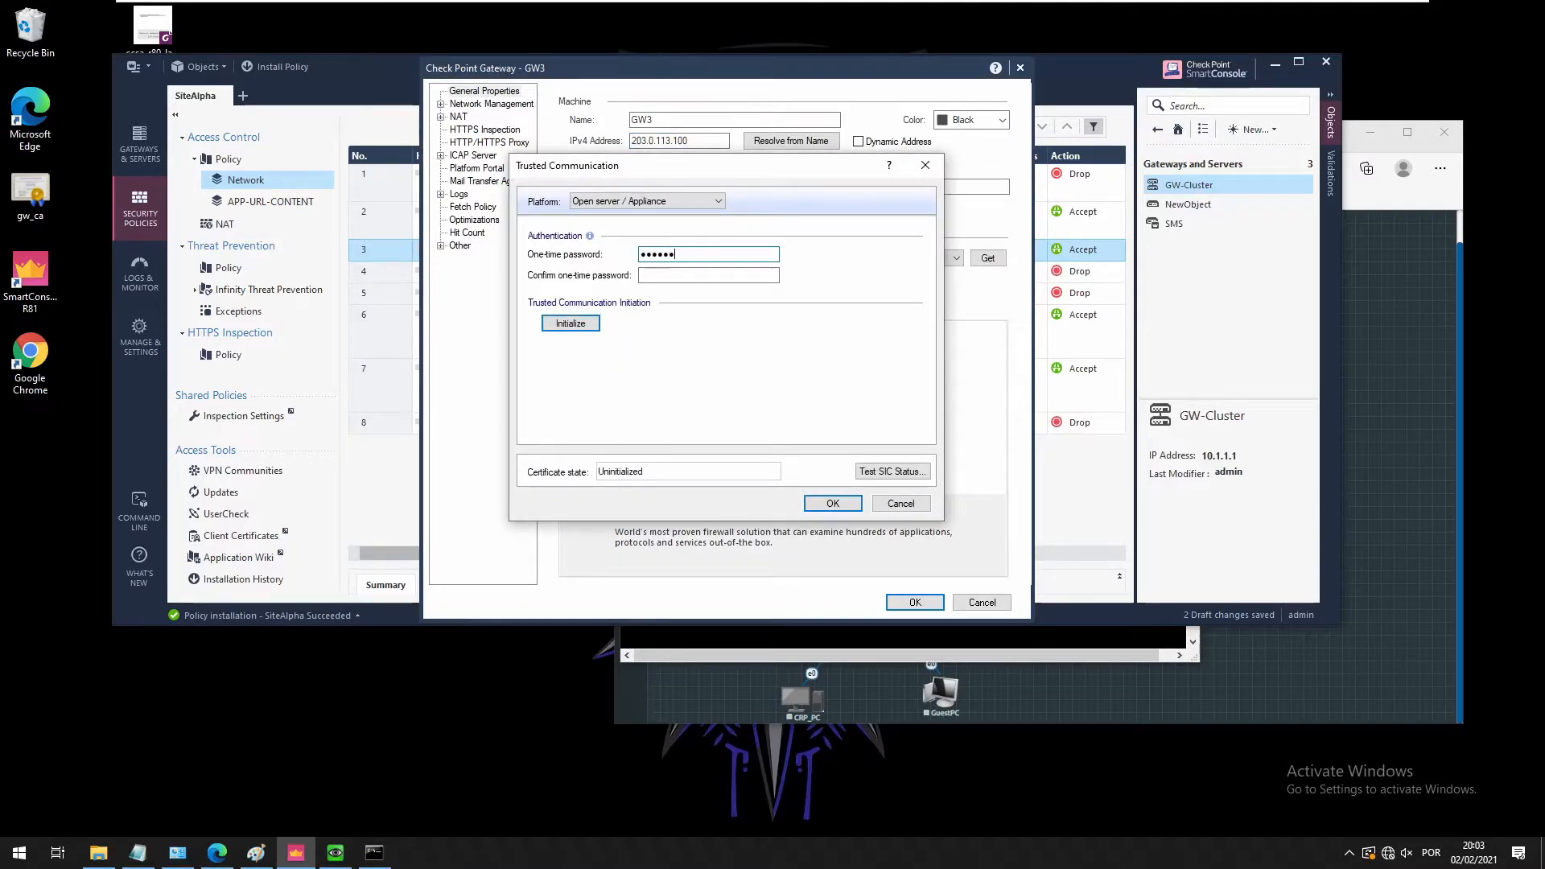
text(••••)
click(588, 325)
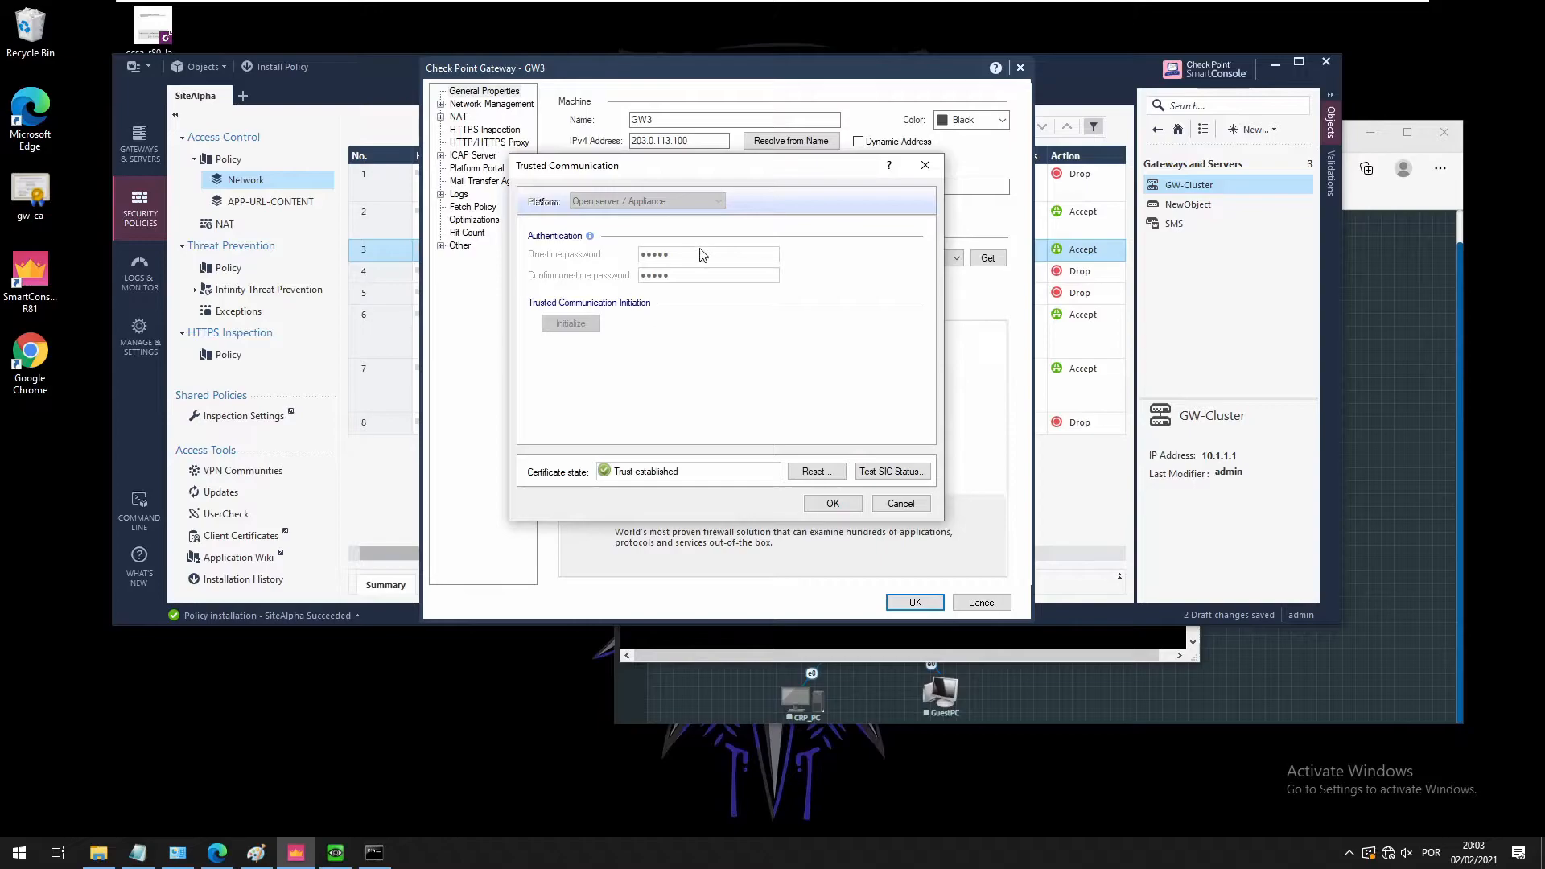
click(832, 503)
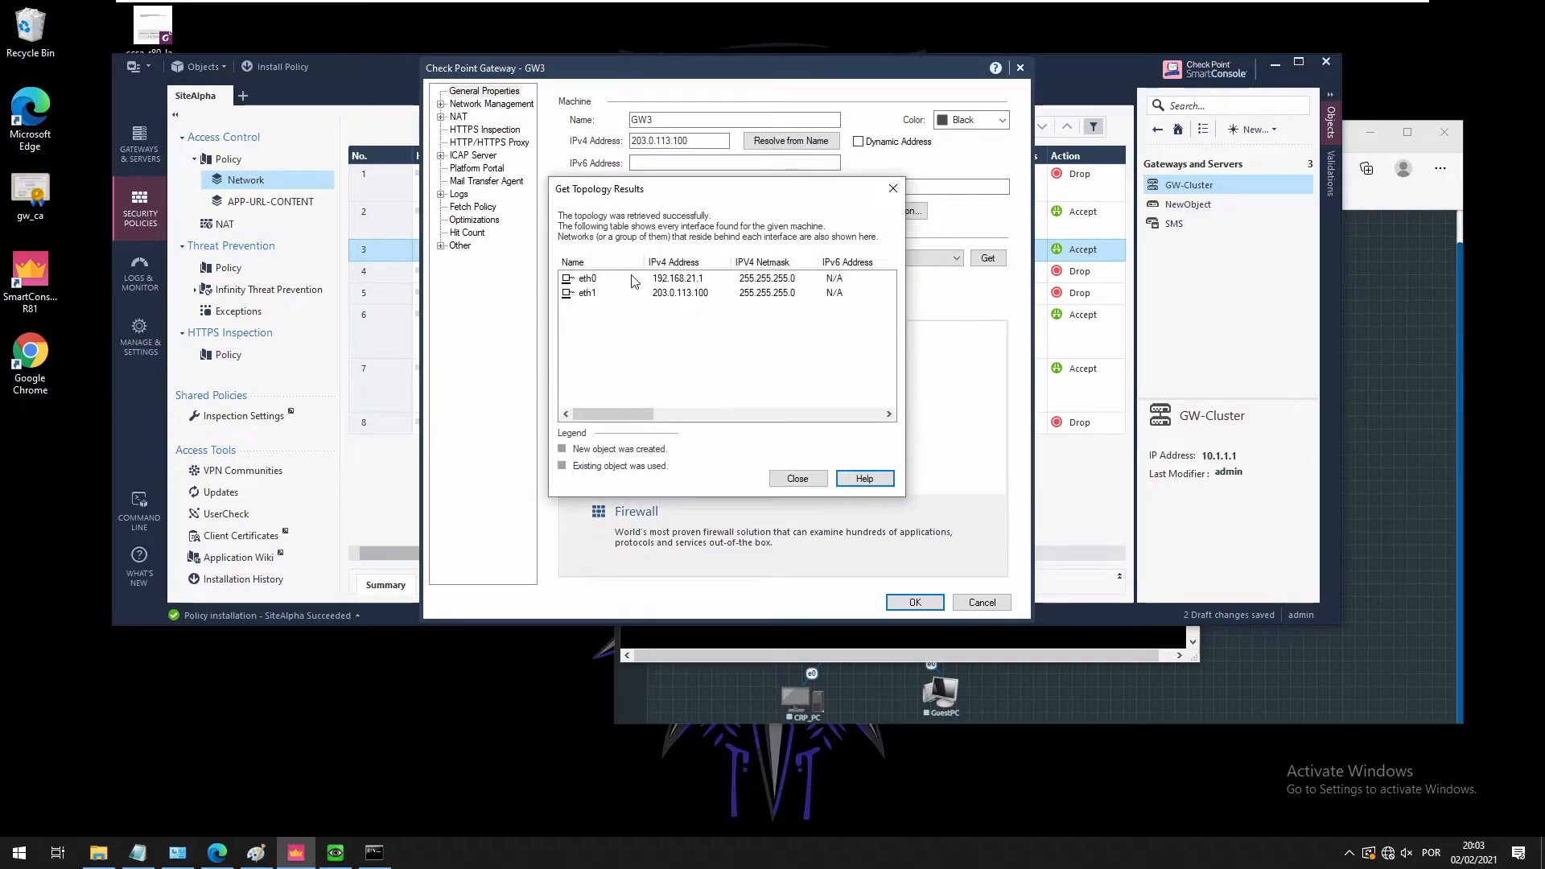
Review the retrieved eth0 and eth1 topology in GW3's network management settings and save the gateway object
click(673, 282)
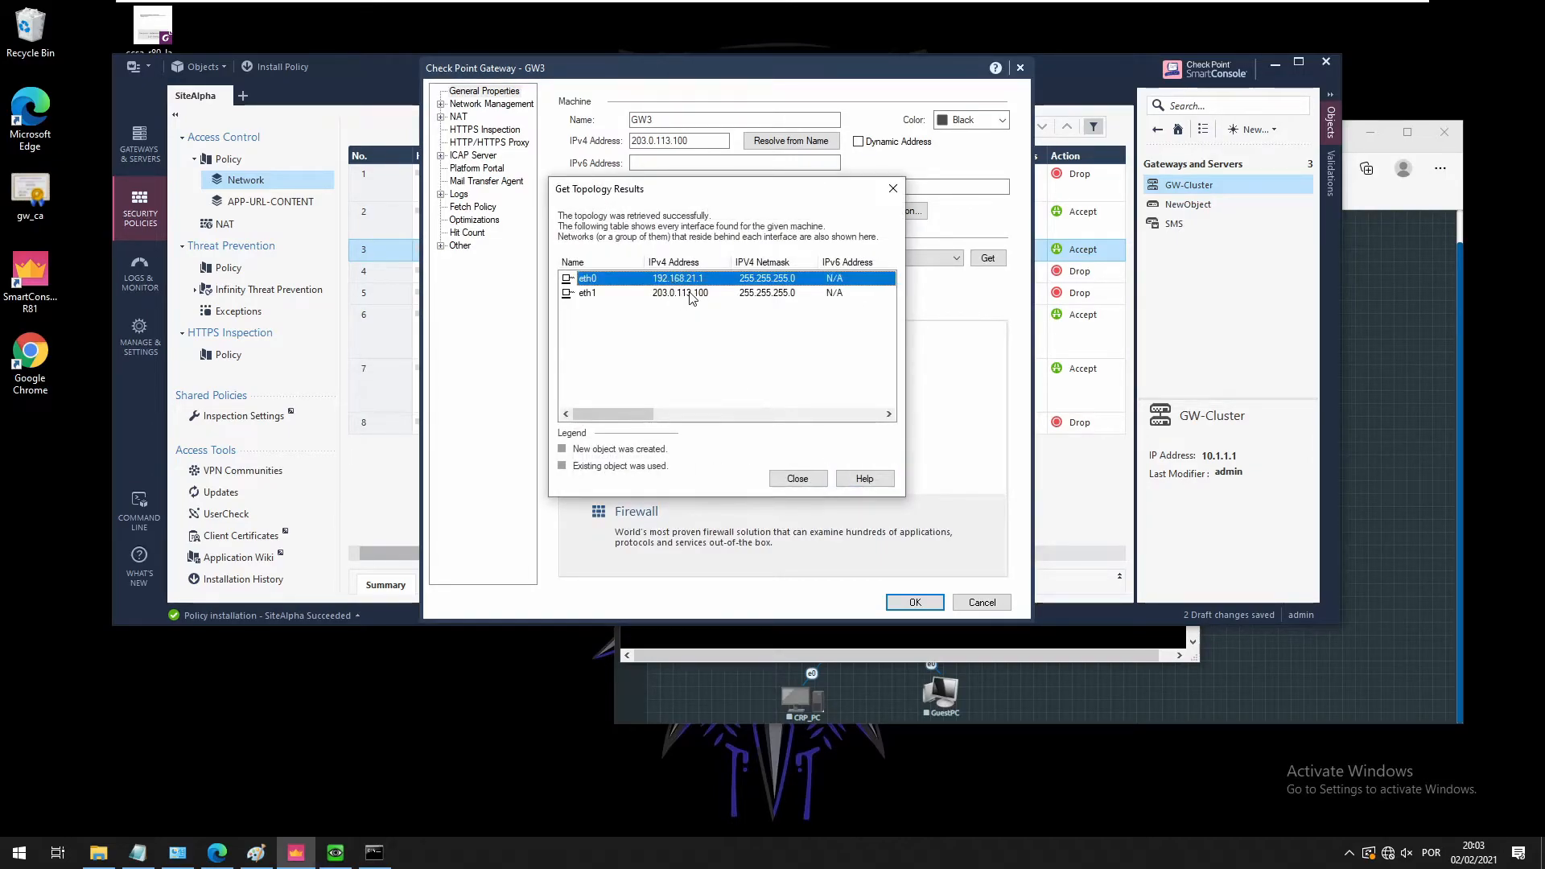
click(690, 295)
click(802, 478)
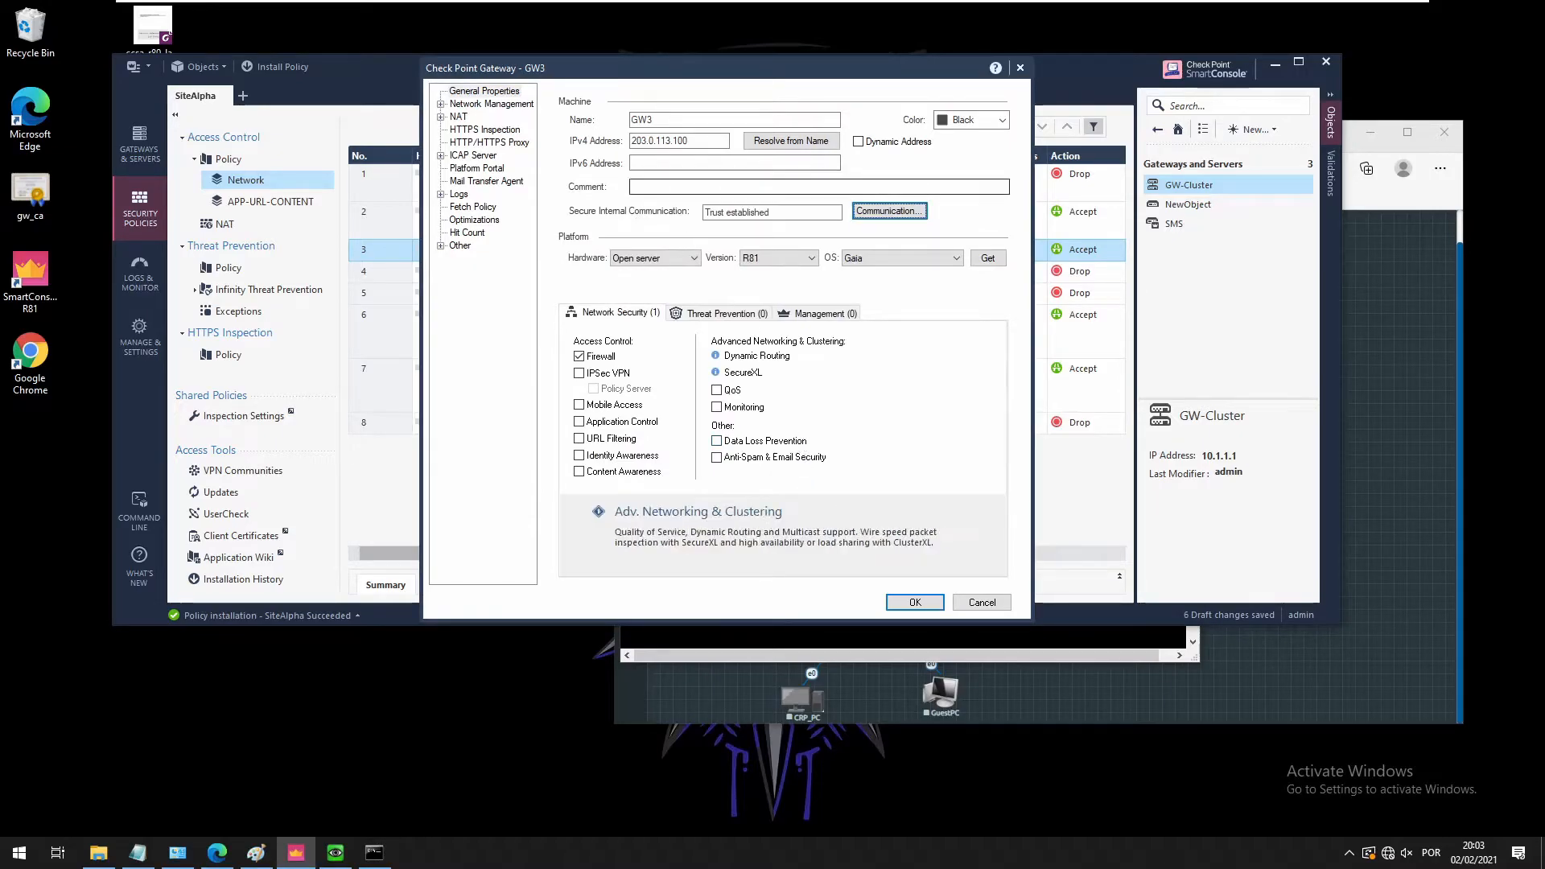
click(494, 107)
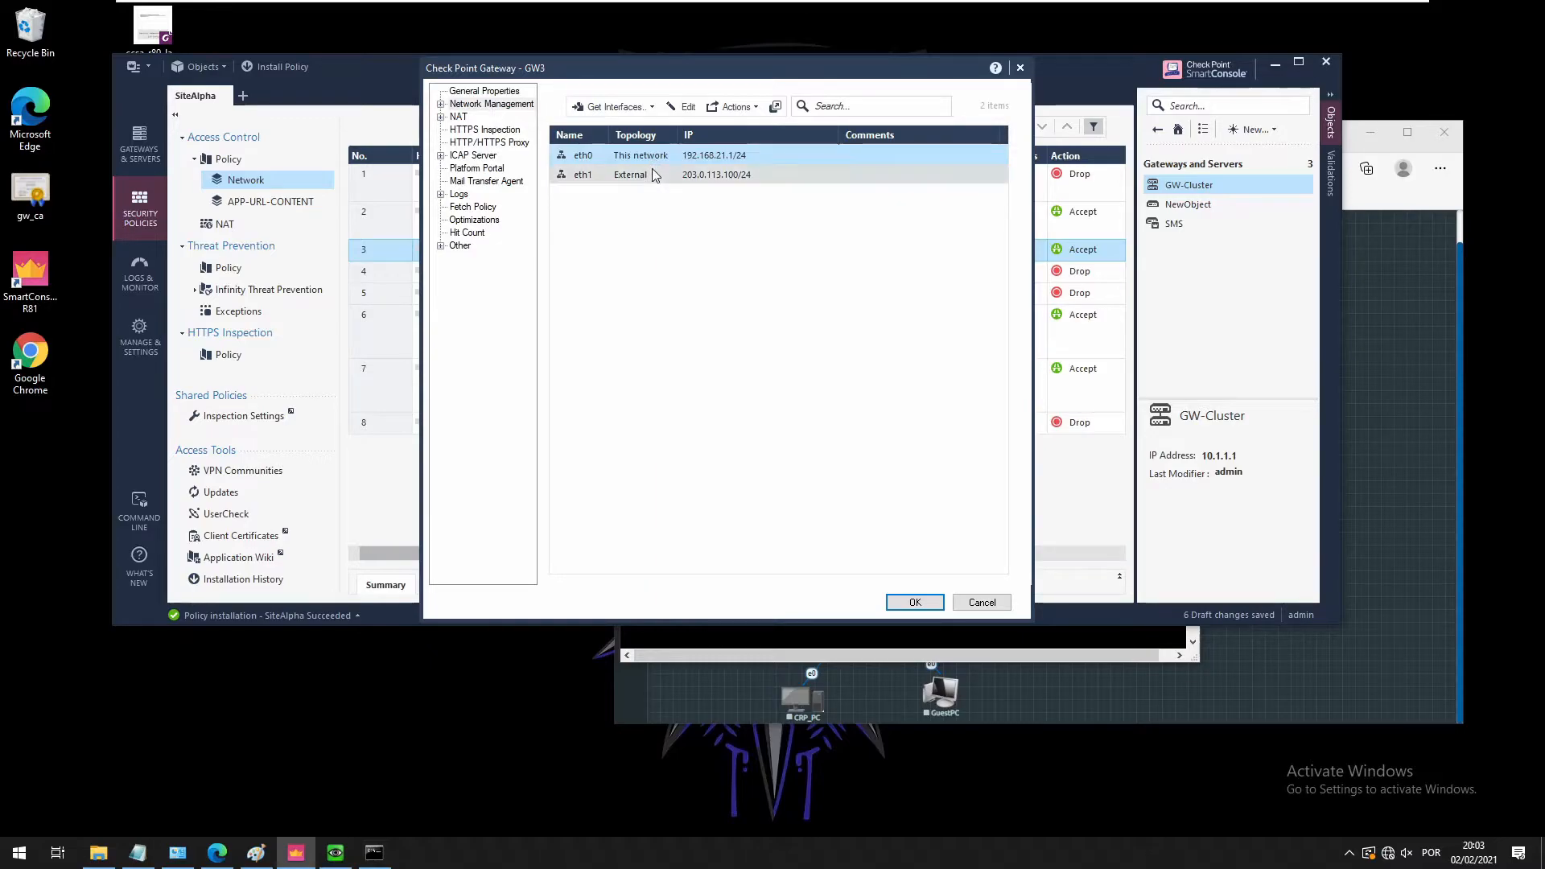
click(649, 173)
click(931, 609)
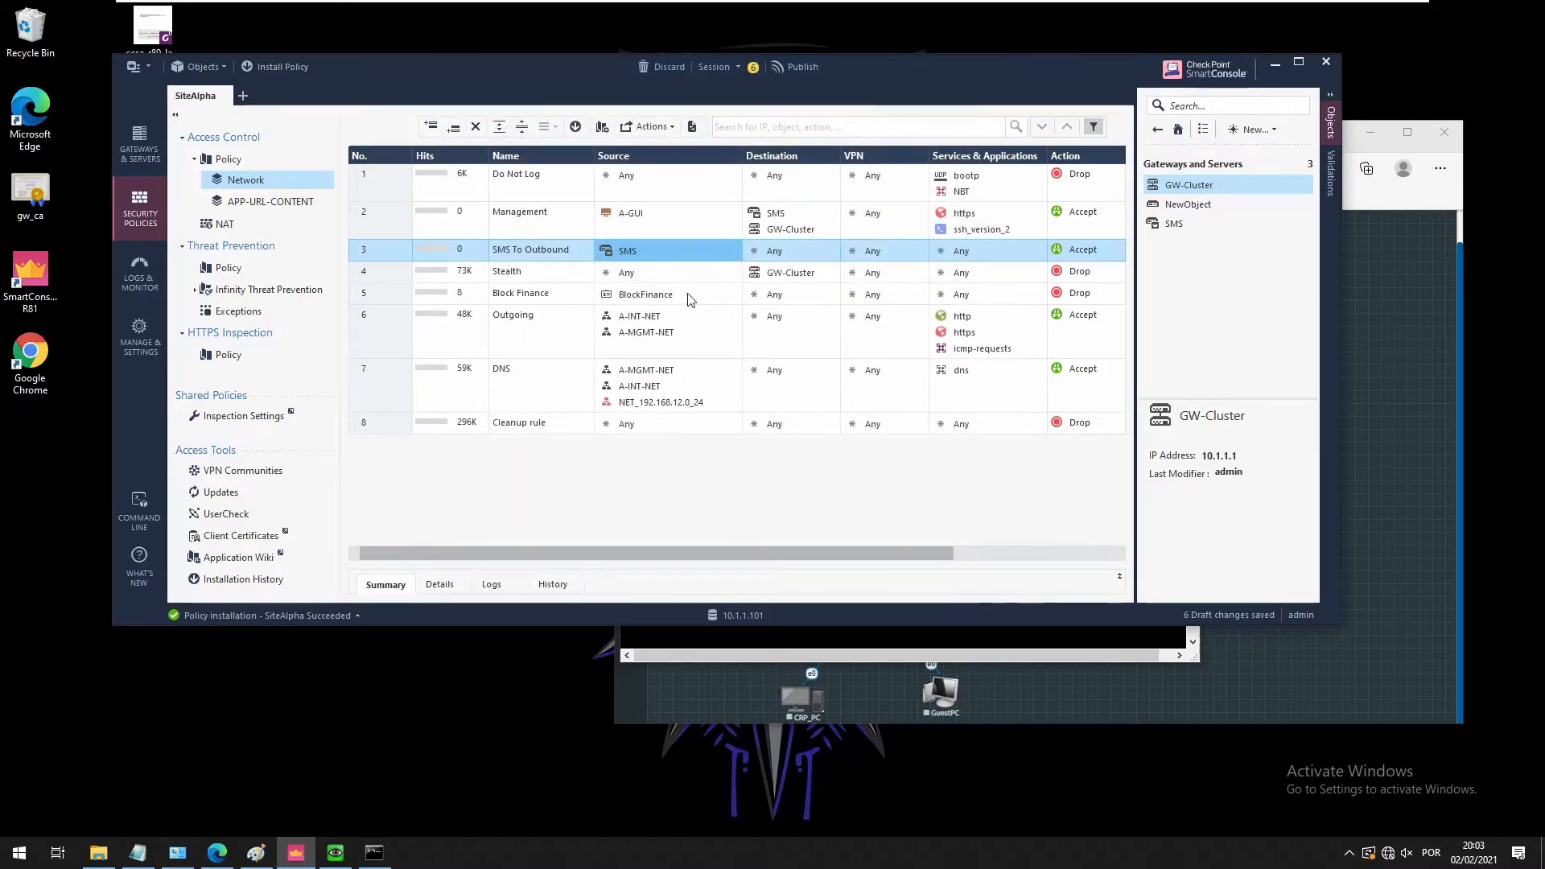
Publish the new GW3 gateway object and reinstall the SiteAlpha Access Control policy on GW-Cluster
click(576, 126)
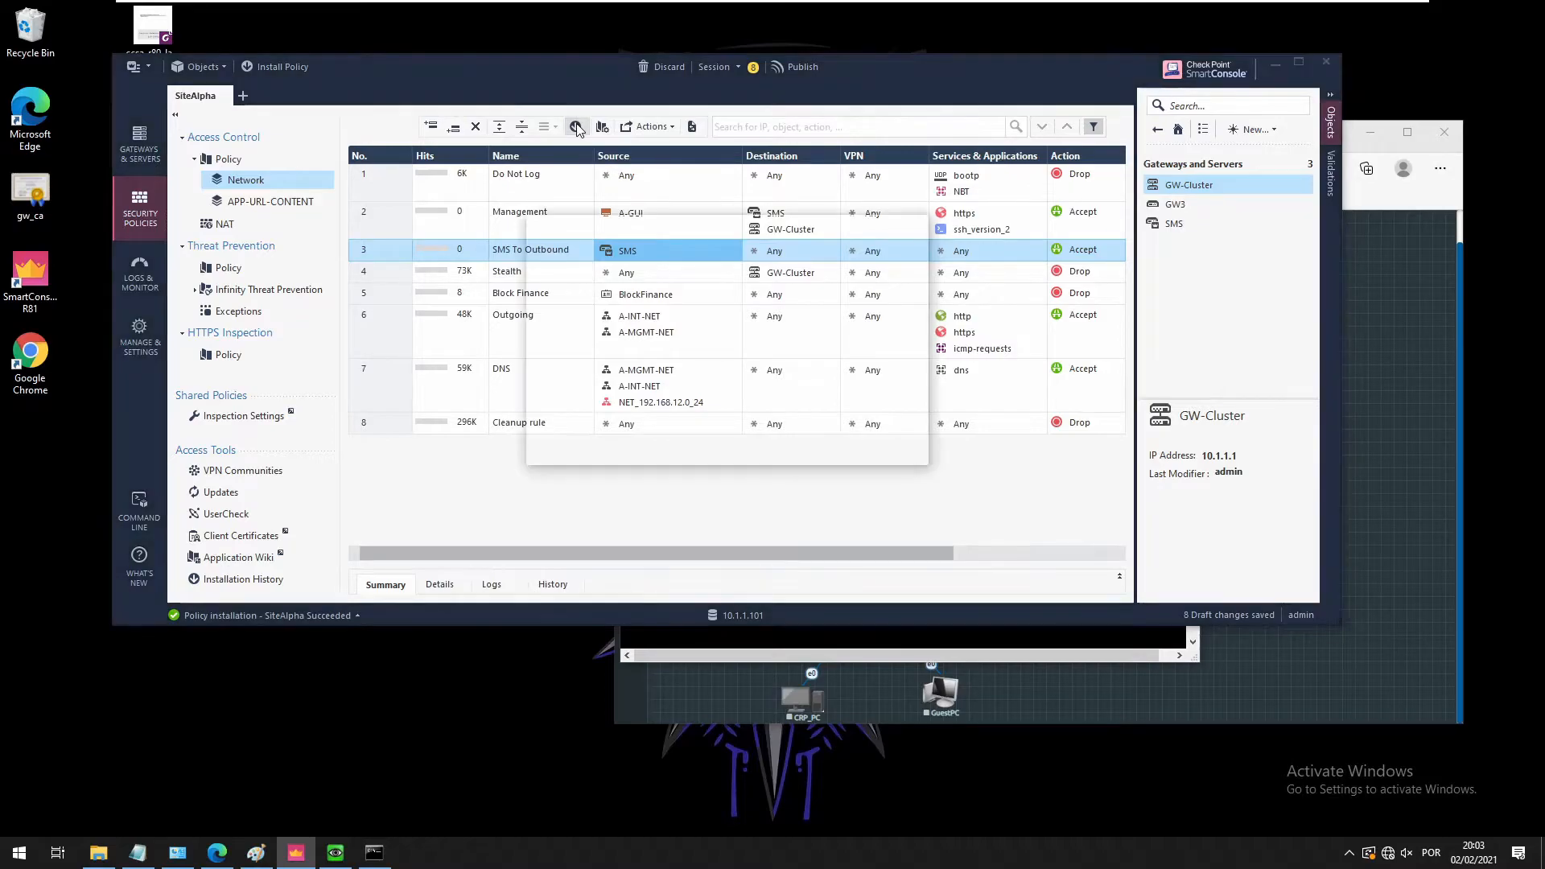
click(786, 448)
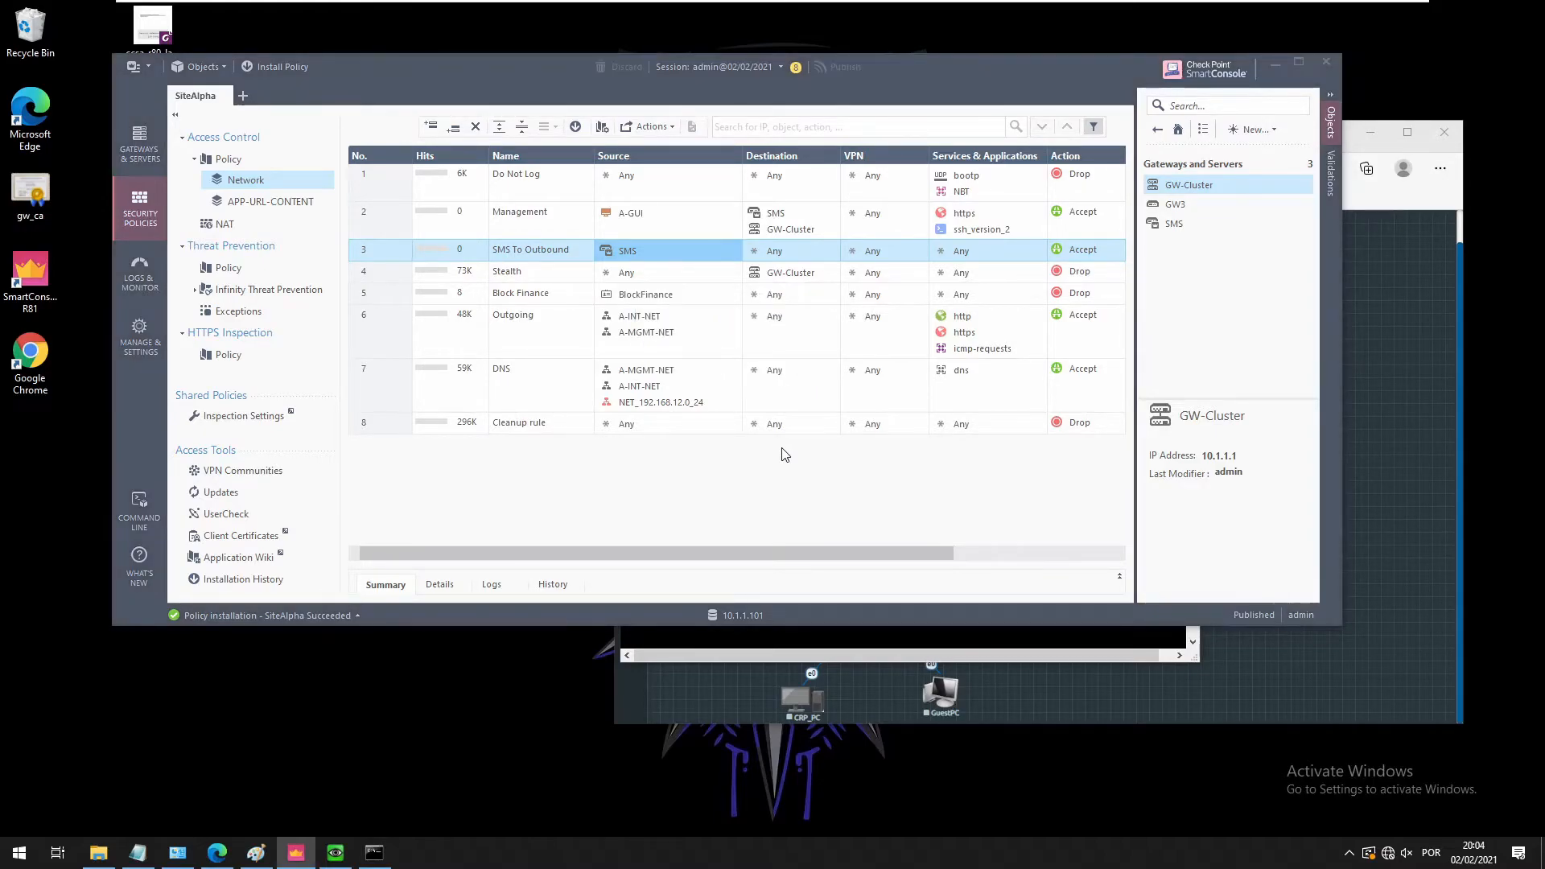
key(ctrl+shift+Return)
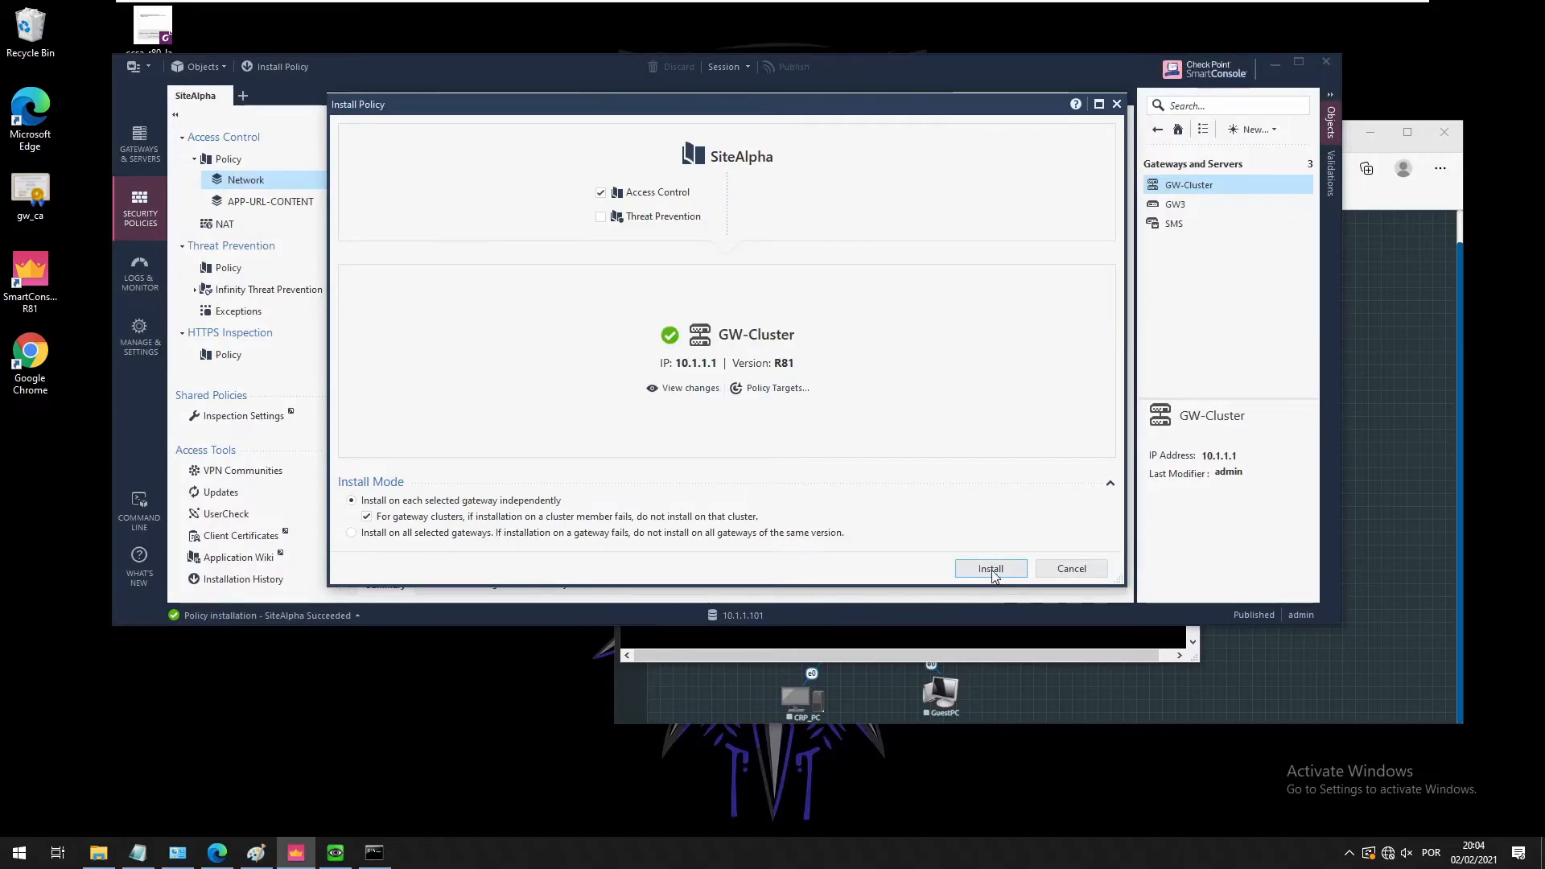
click(995, 569)
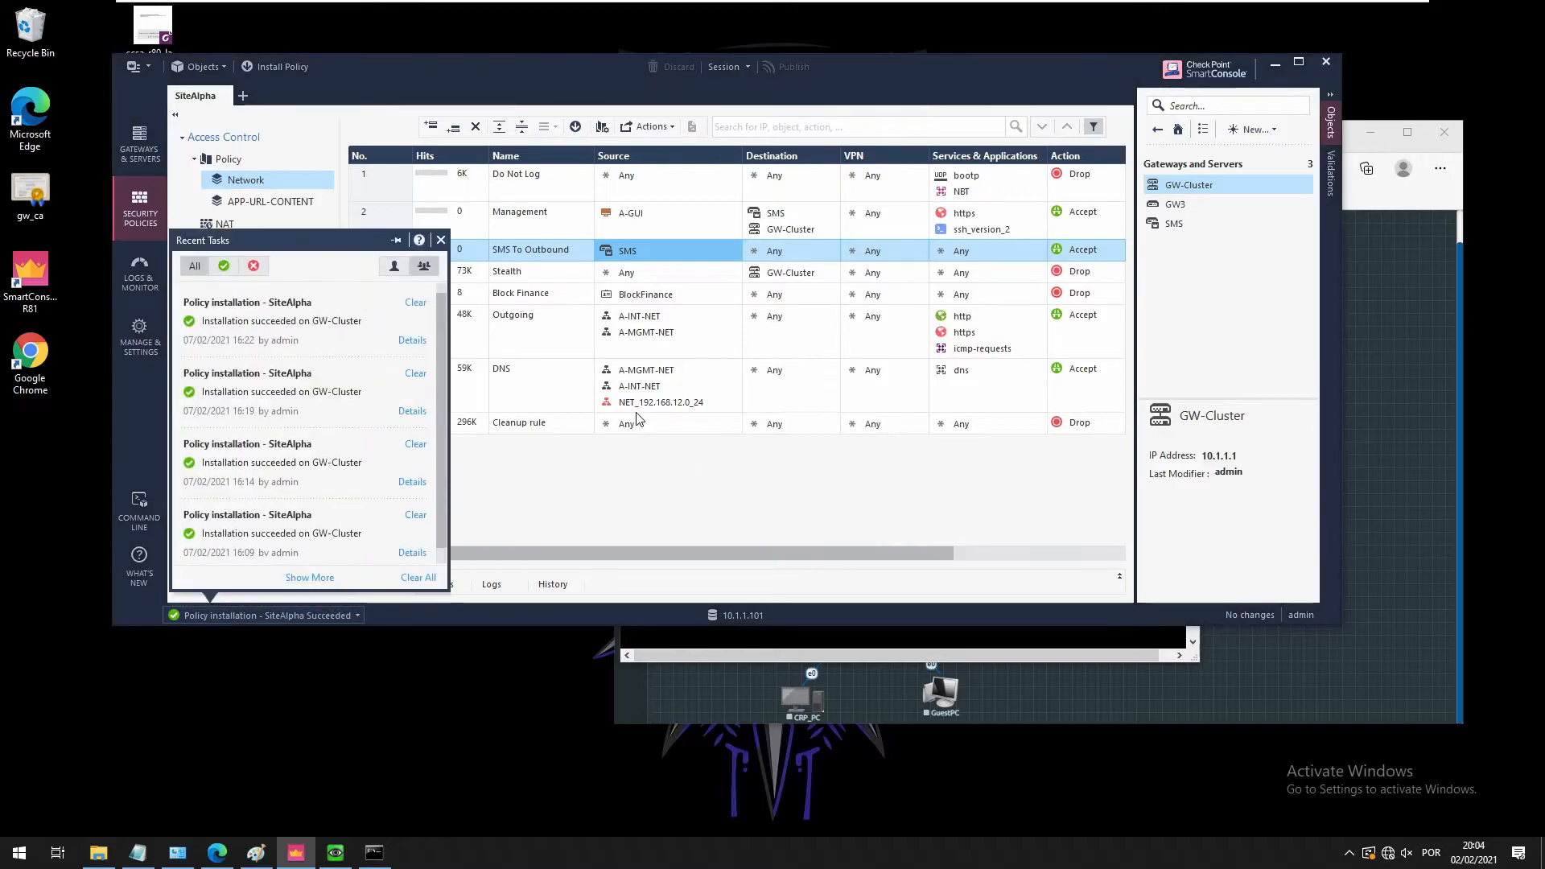
Open SmartUpdate for managing licenses and packages, dismiss the license expiration list, and display the machines' licenses and contracts
click(141, 65)
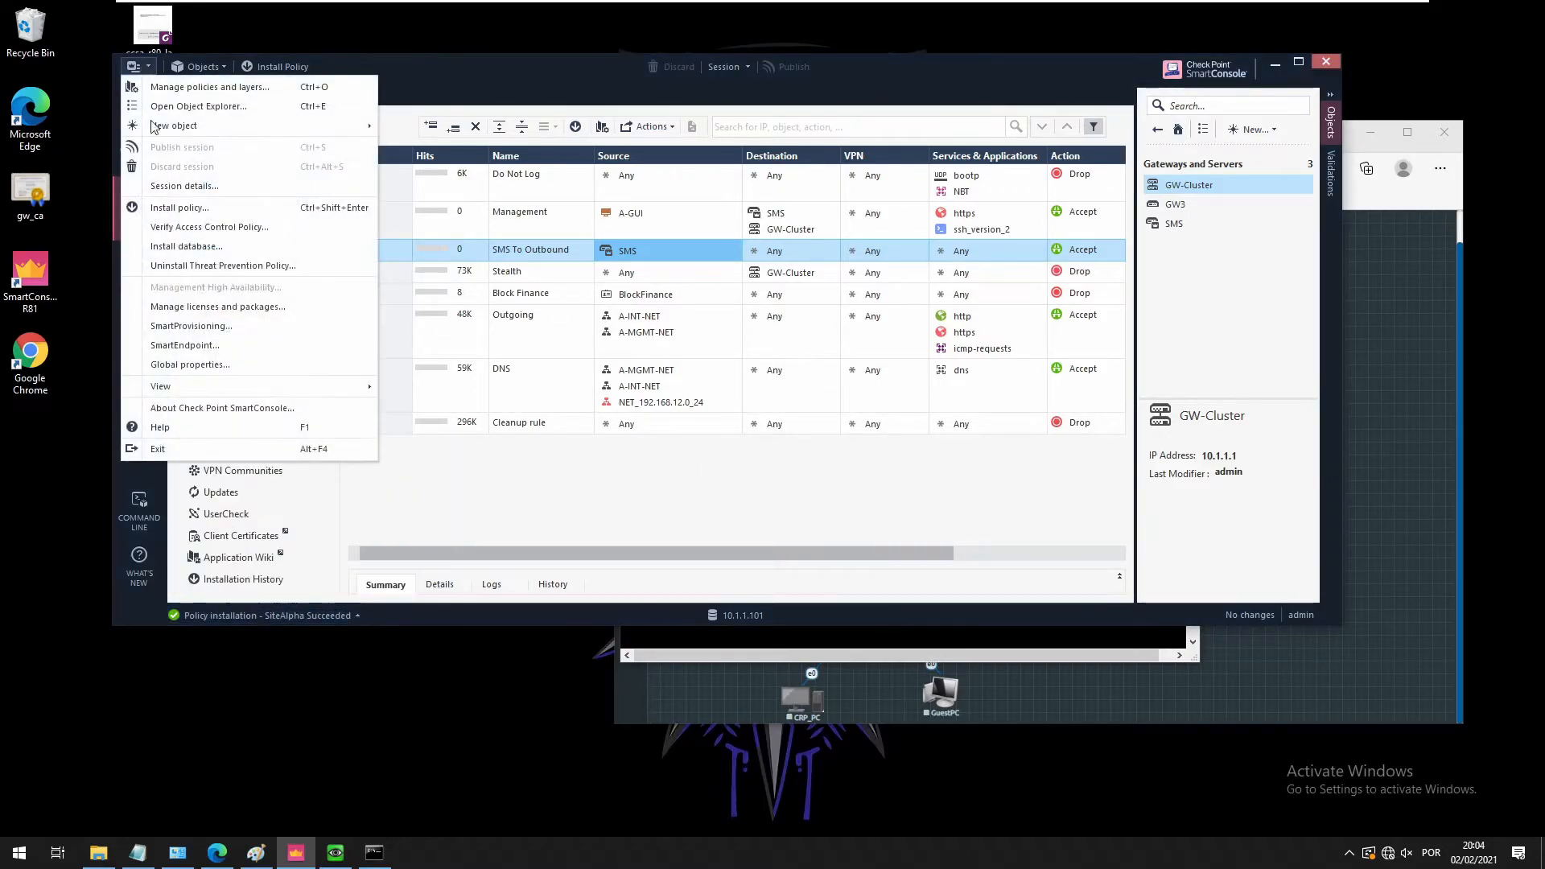
click(215, 306)
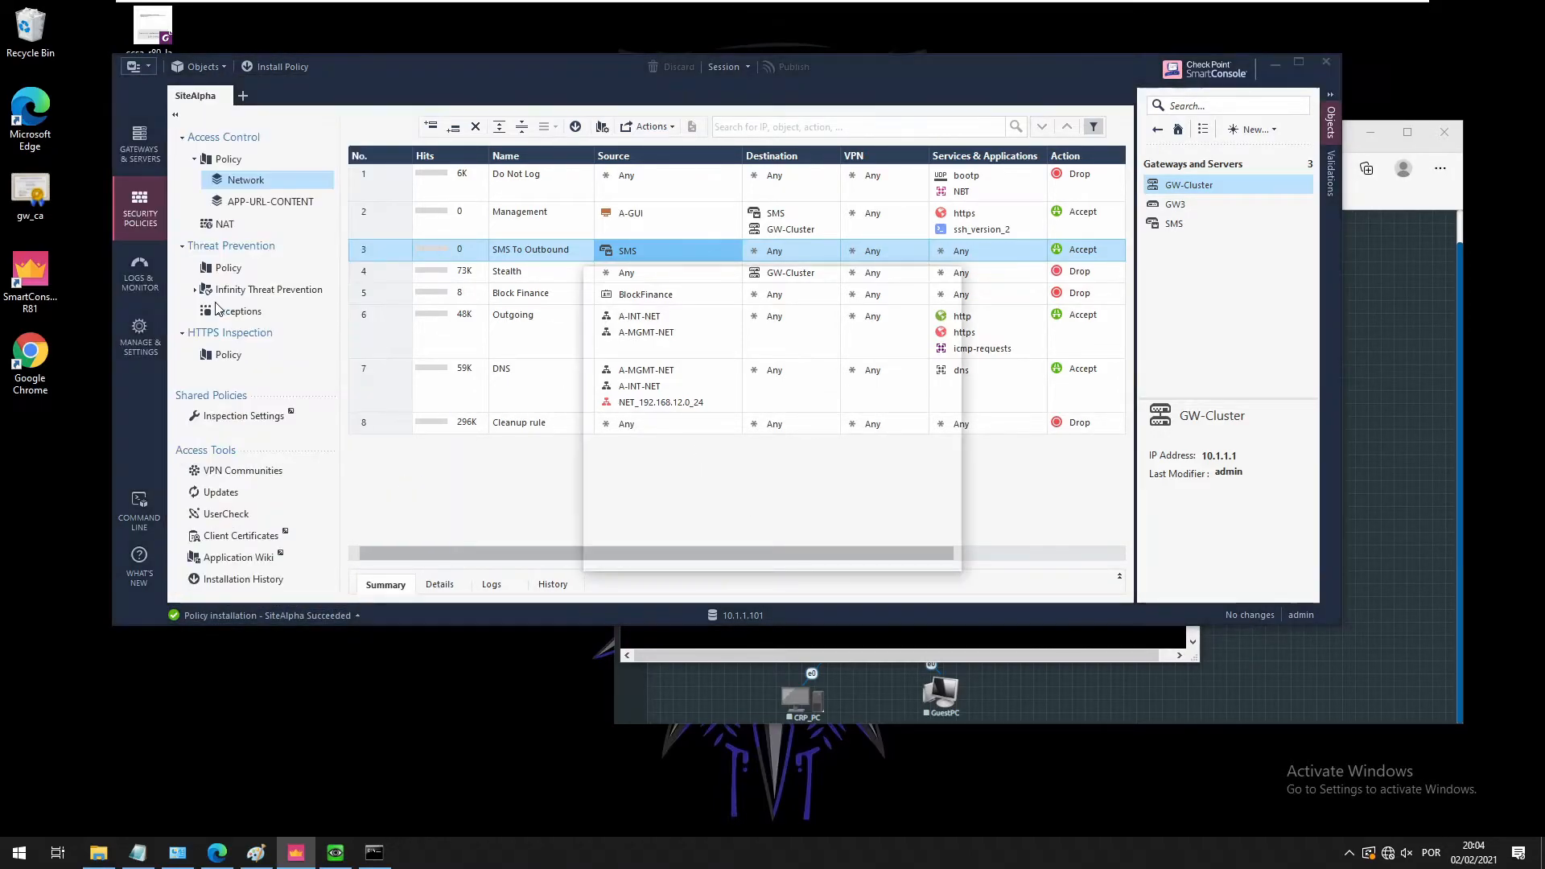
click(832, 549)
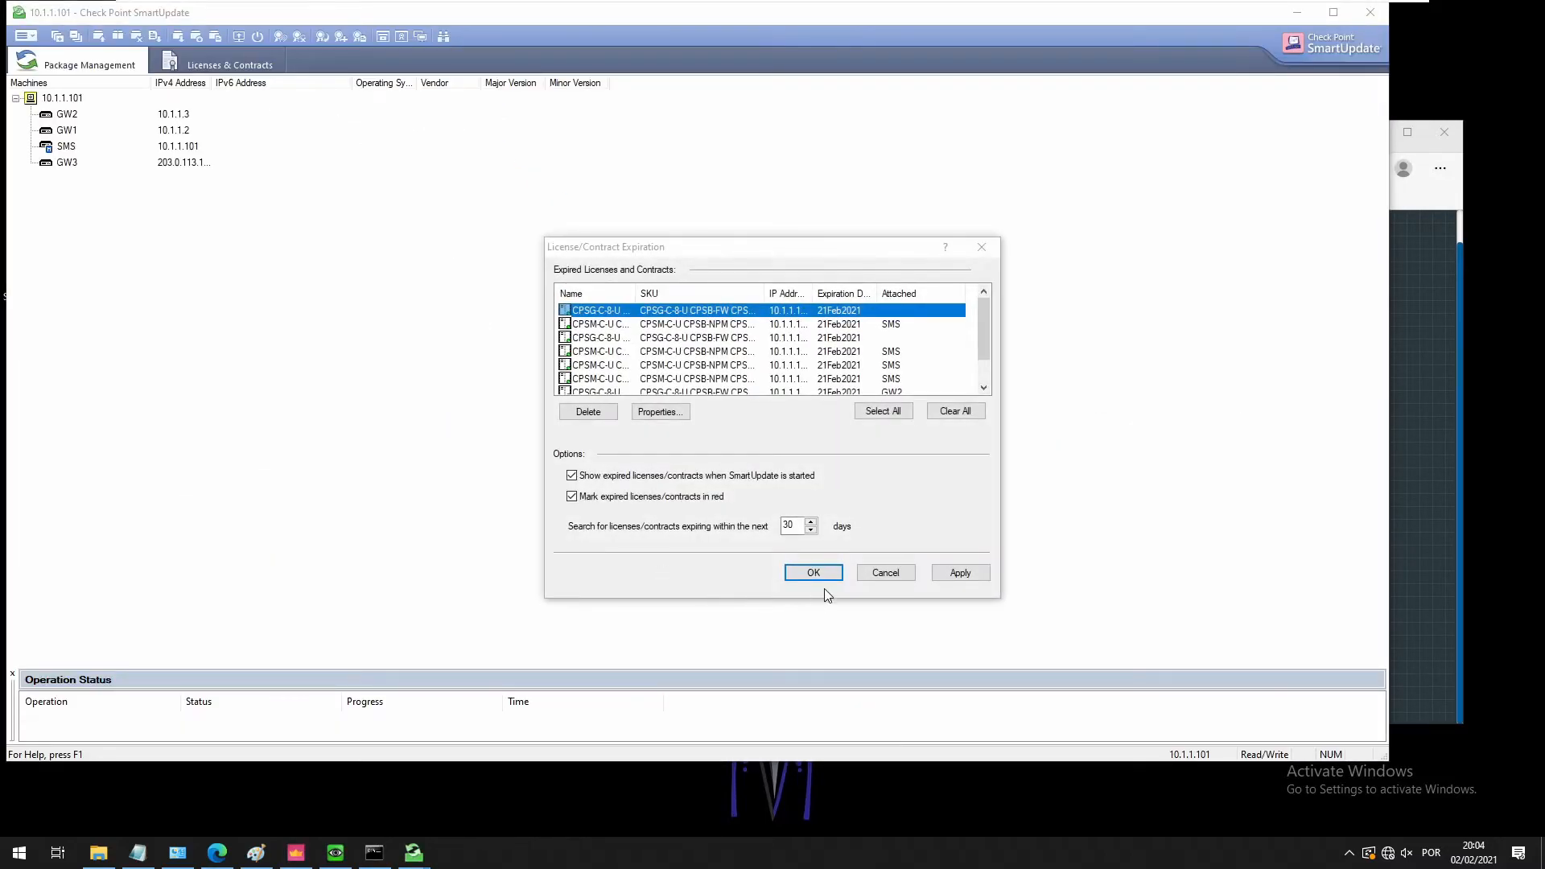
click(885, 572)
click(247, 61)
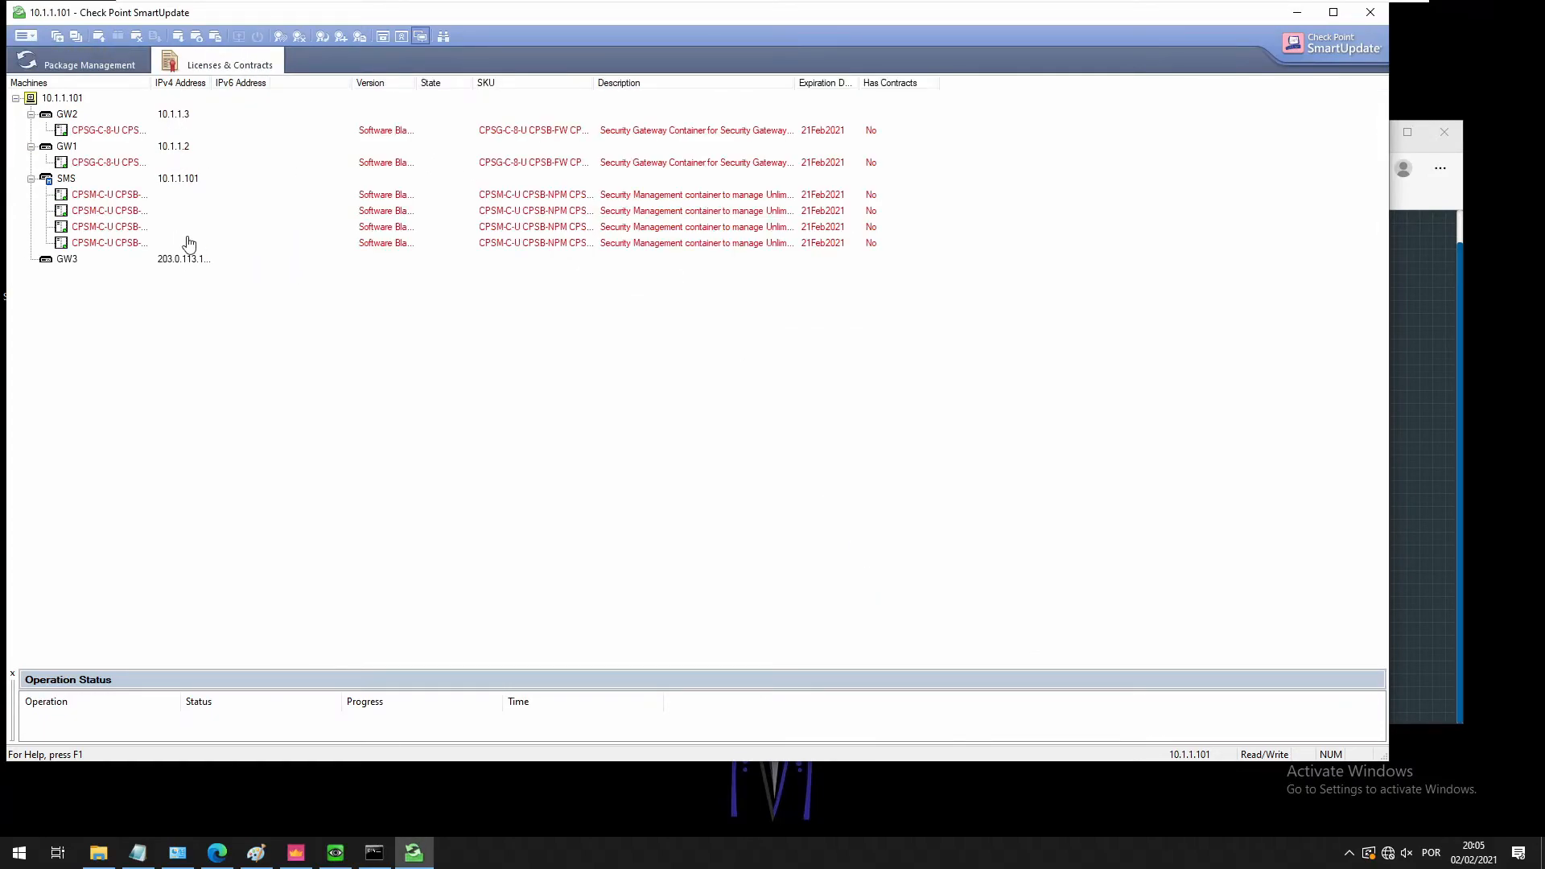
Attach the first available CPSG-C-8-U license to GW3 and close SmartUpdate
right_click(78, 261)
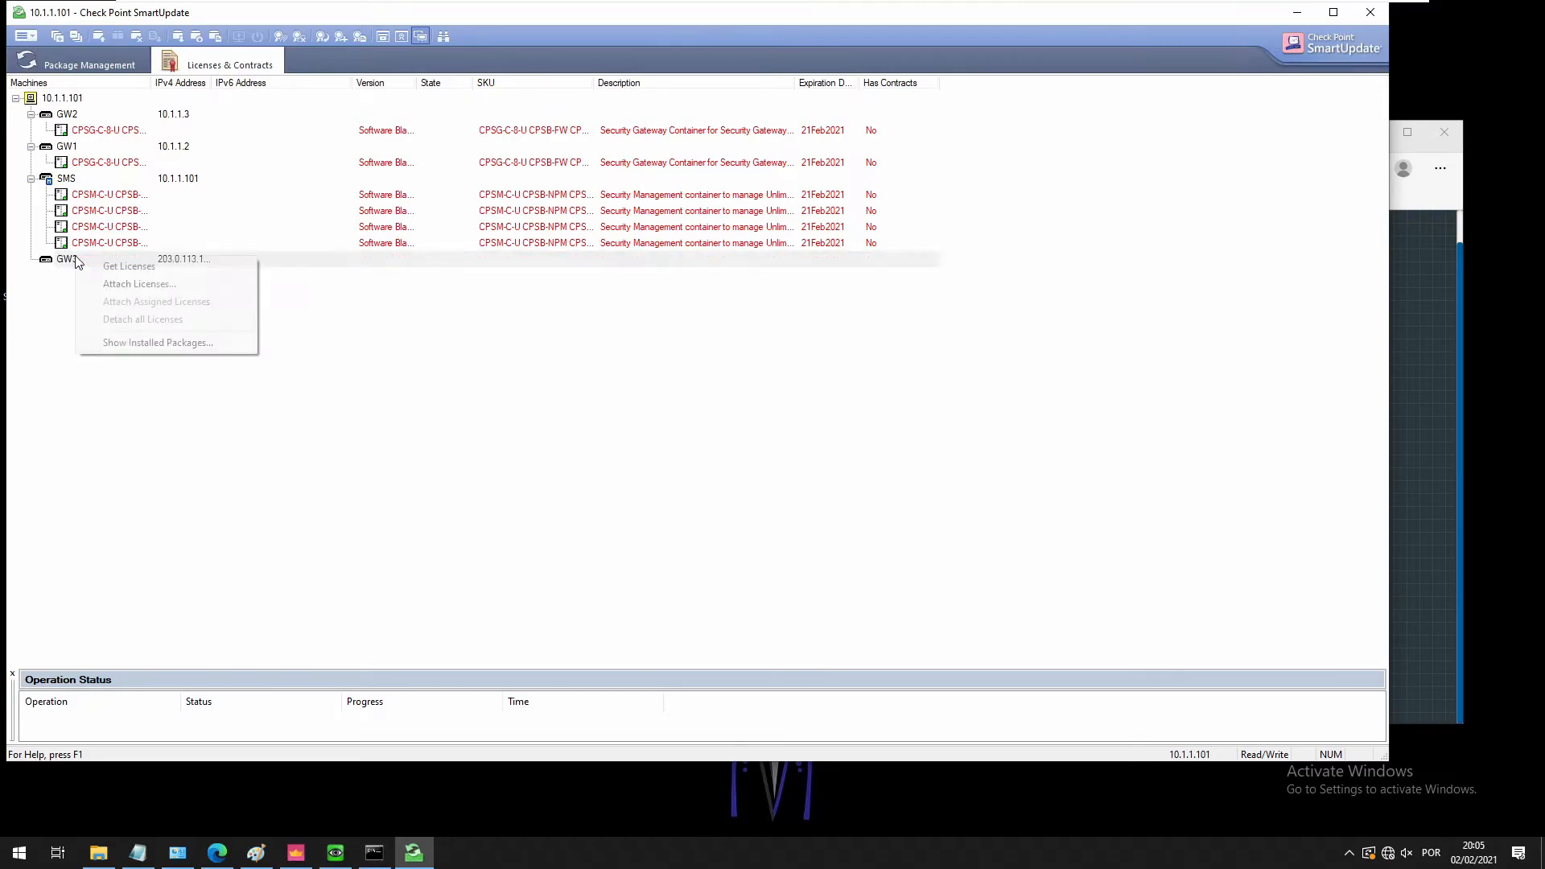
click(122, 287)
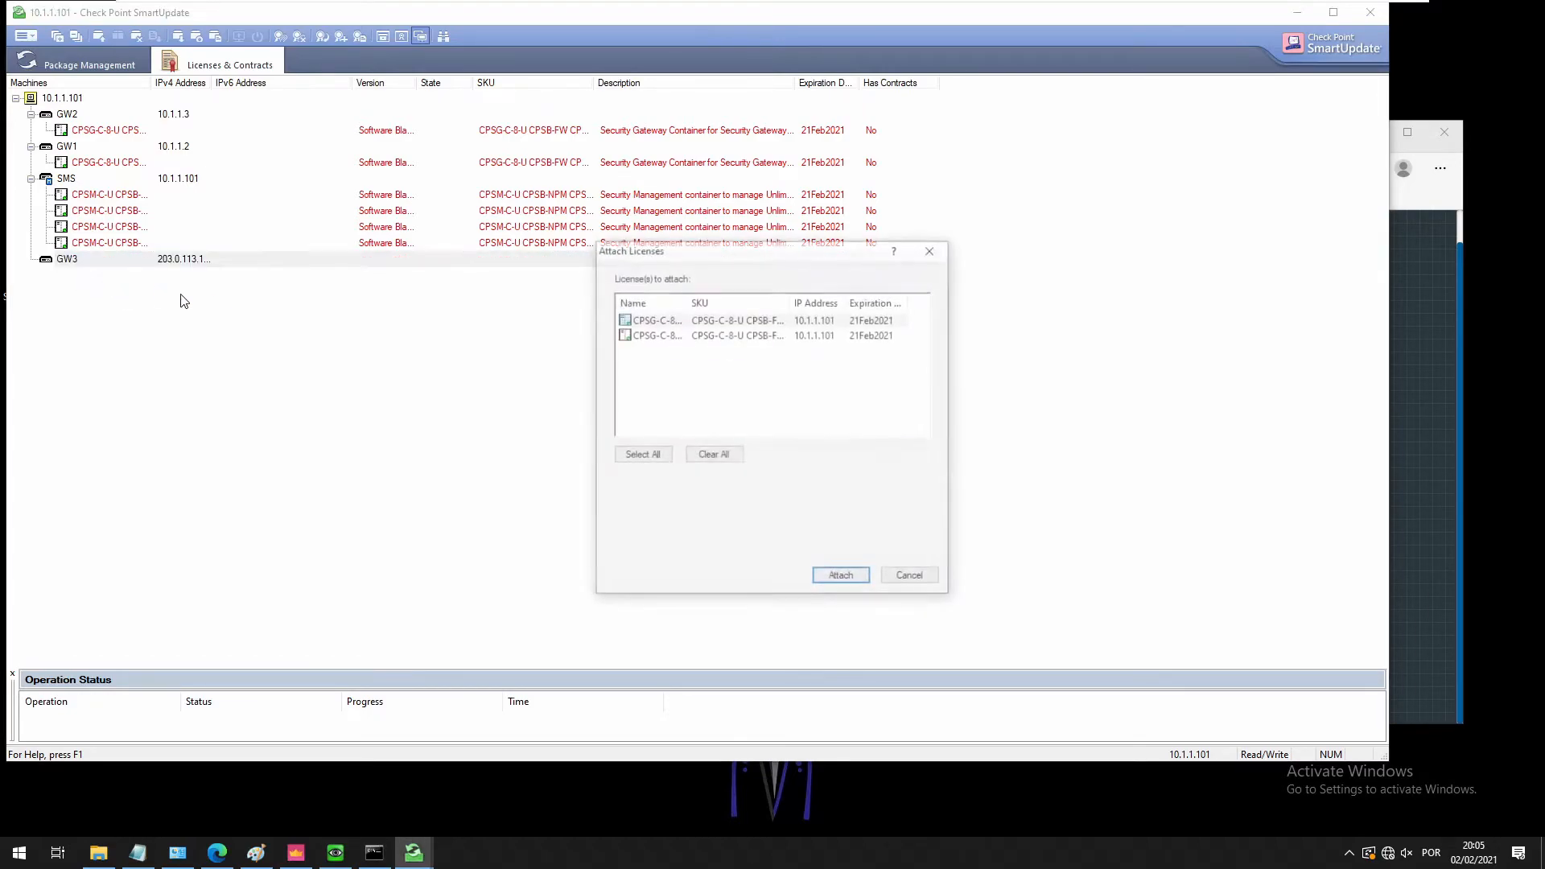
click(659, 322)
click(842, 579)
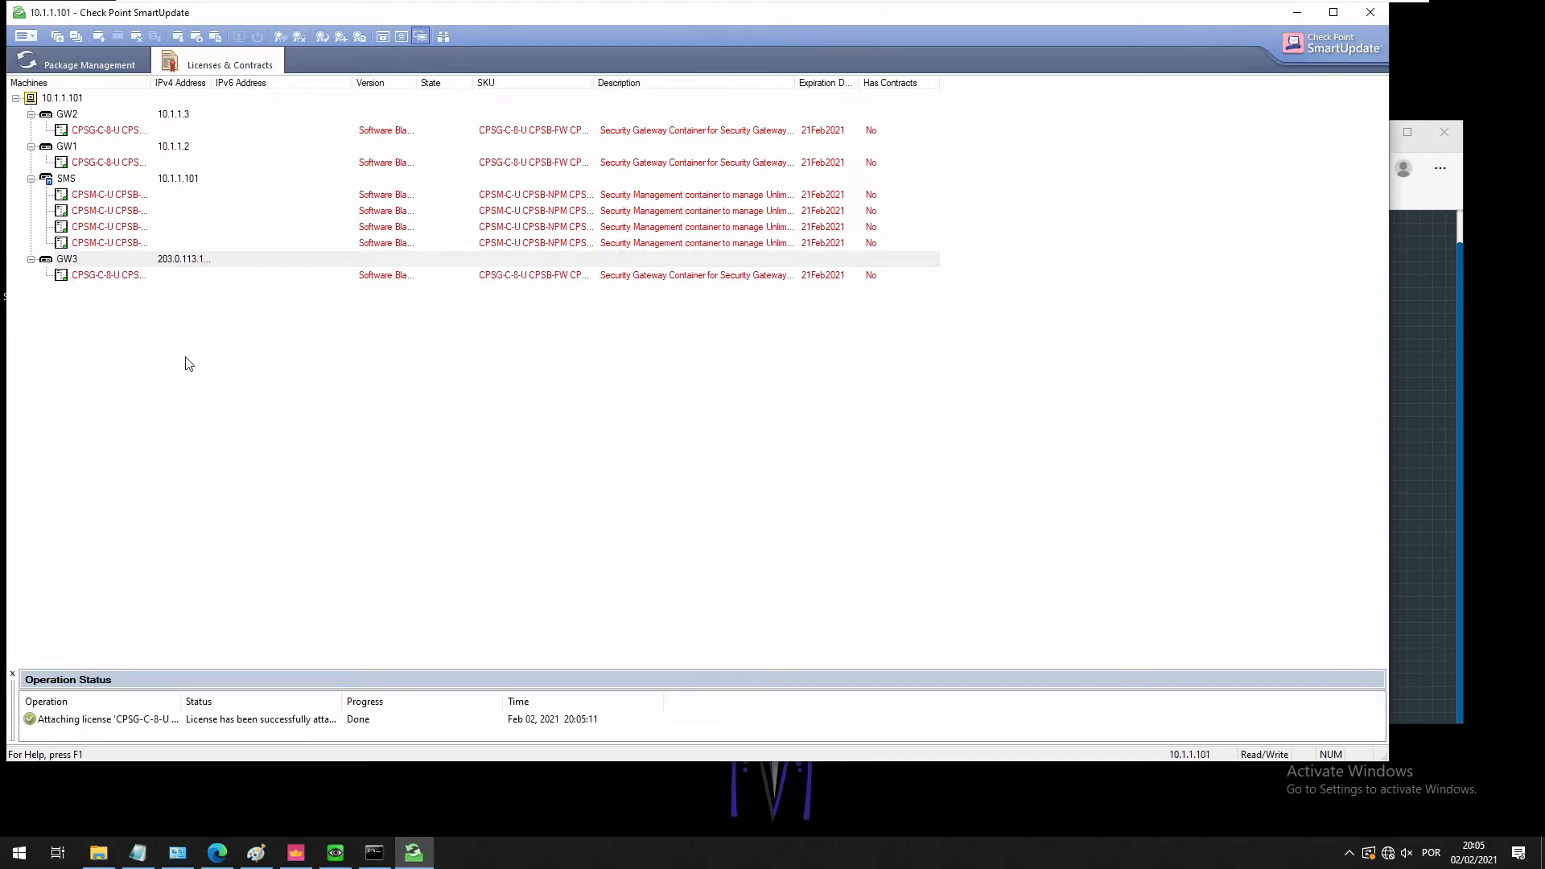
click(1372, 12)
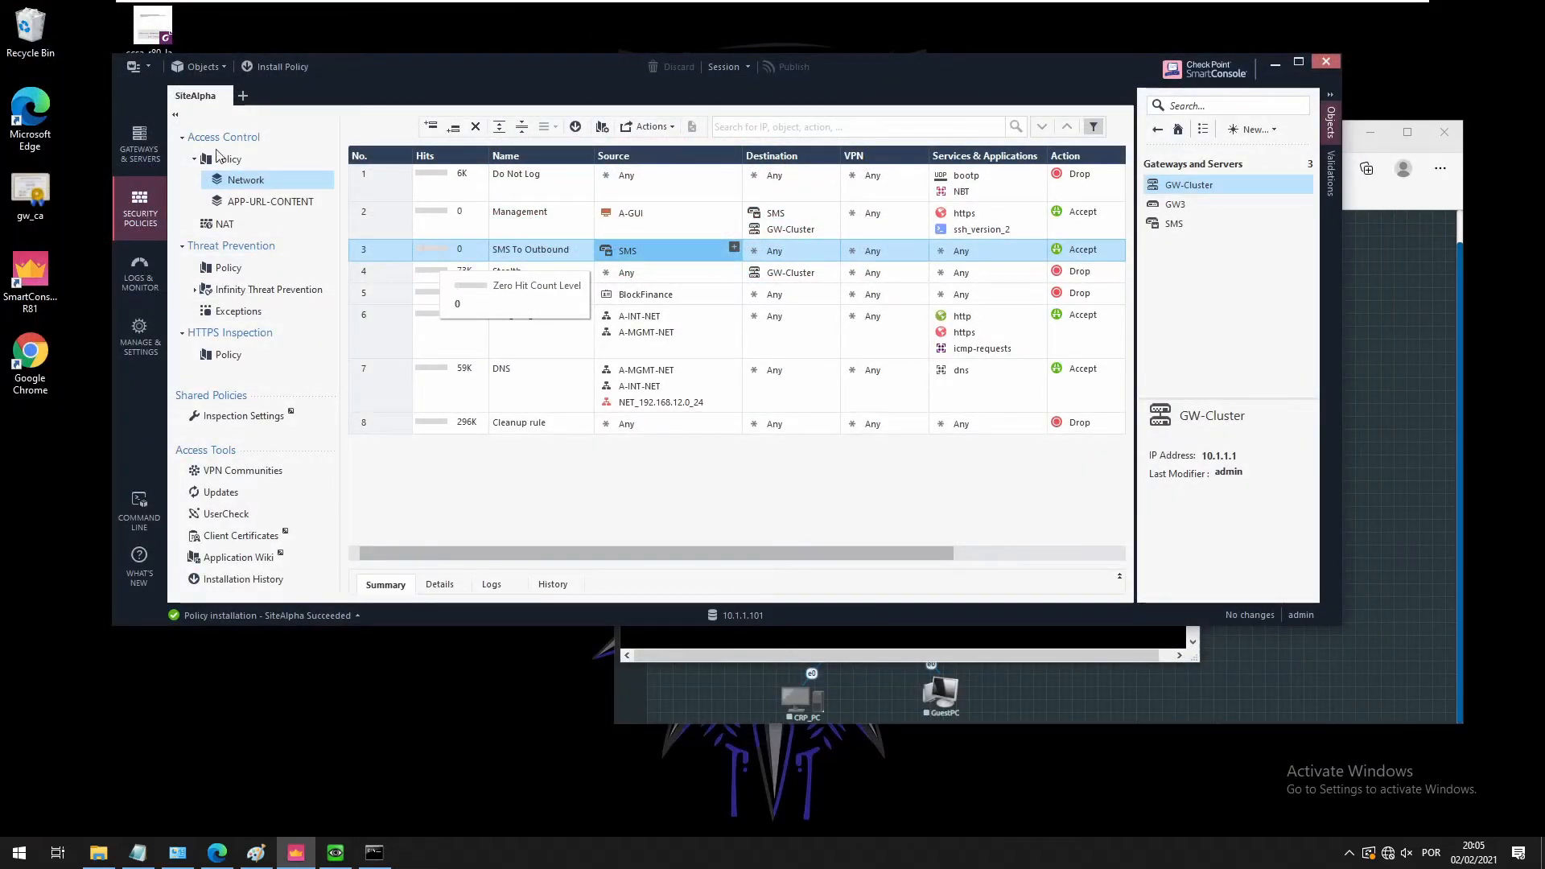
Check GW3's status and summary among the gateways and servers, and return to the SiteAlpha network policy rules
click(125, 158)
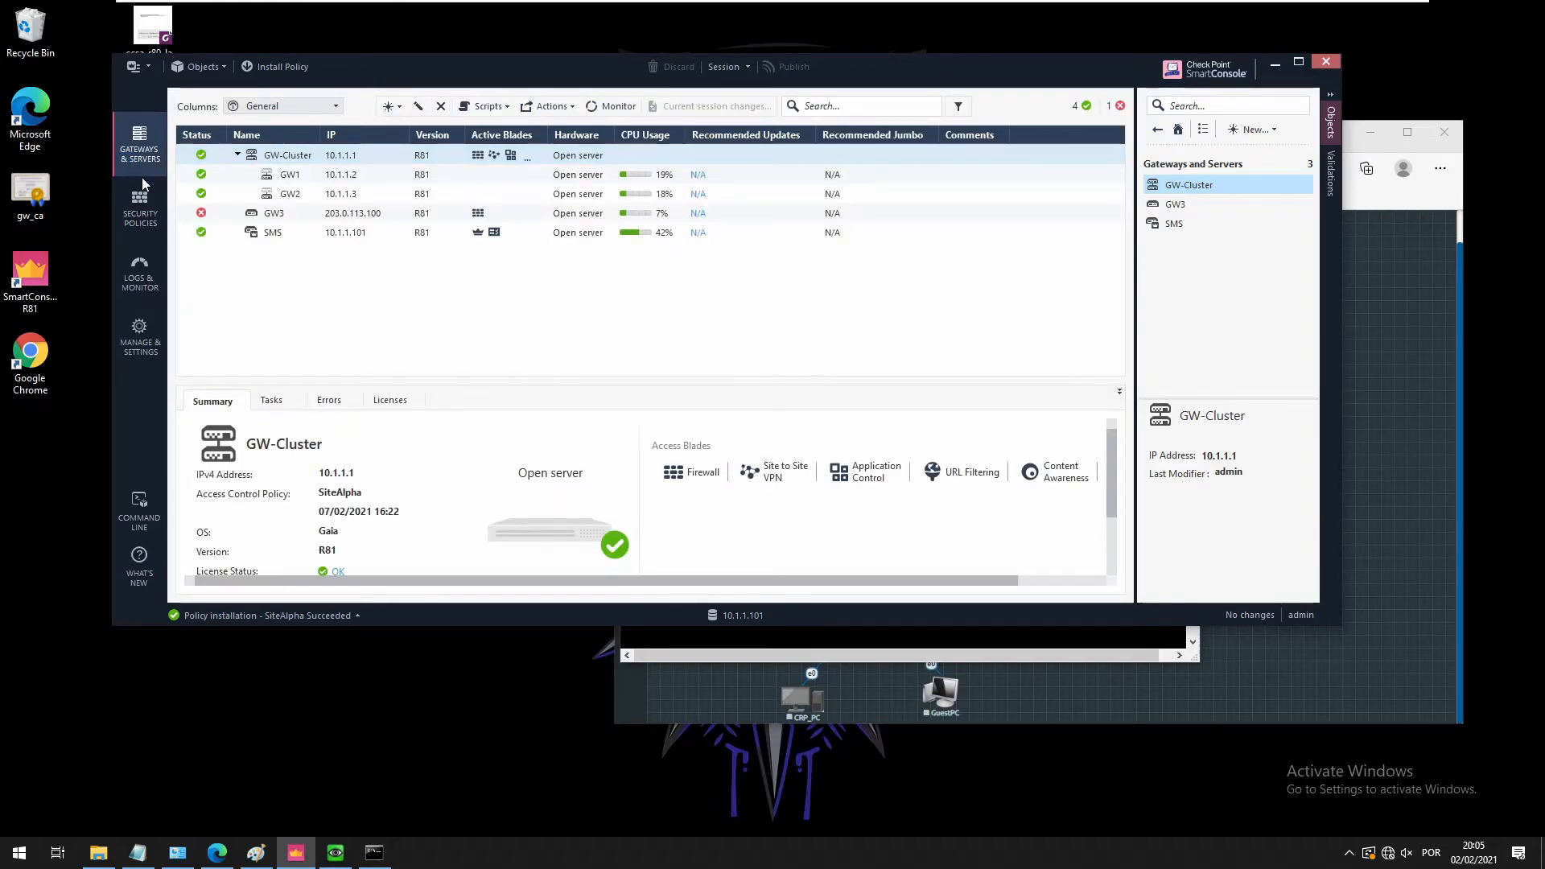
click(223, 212)
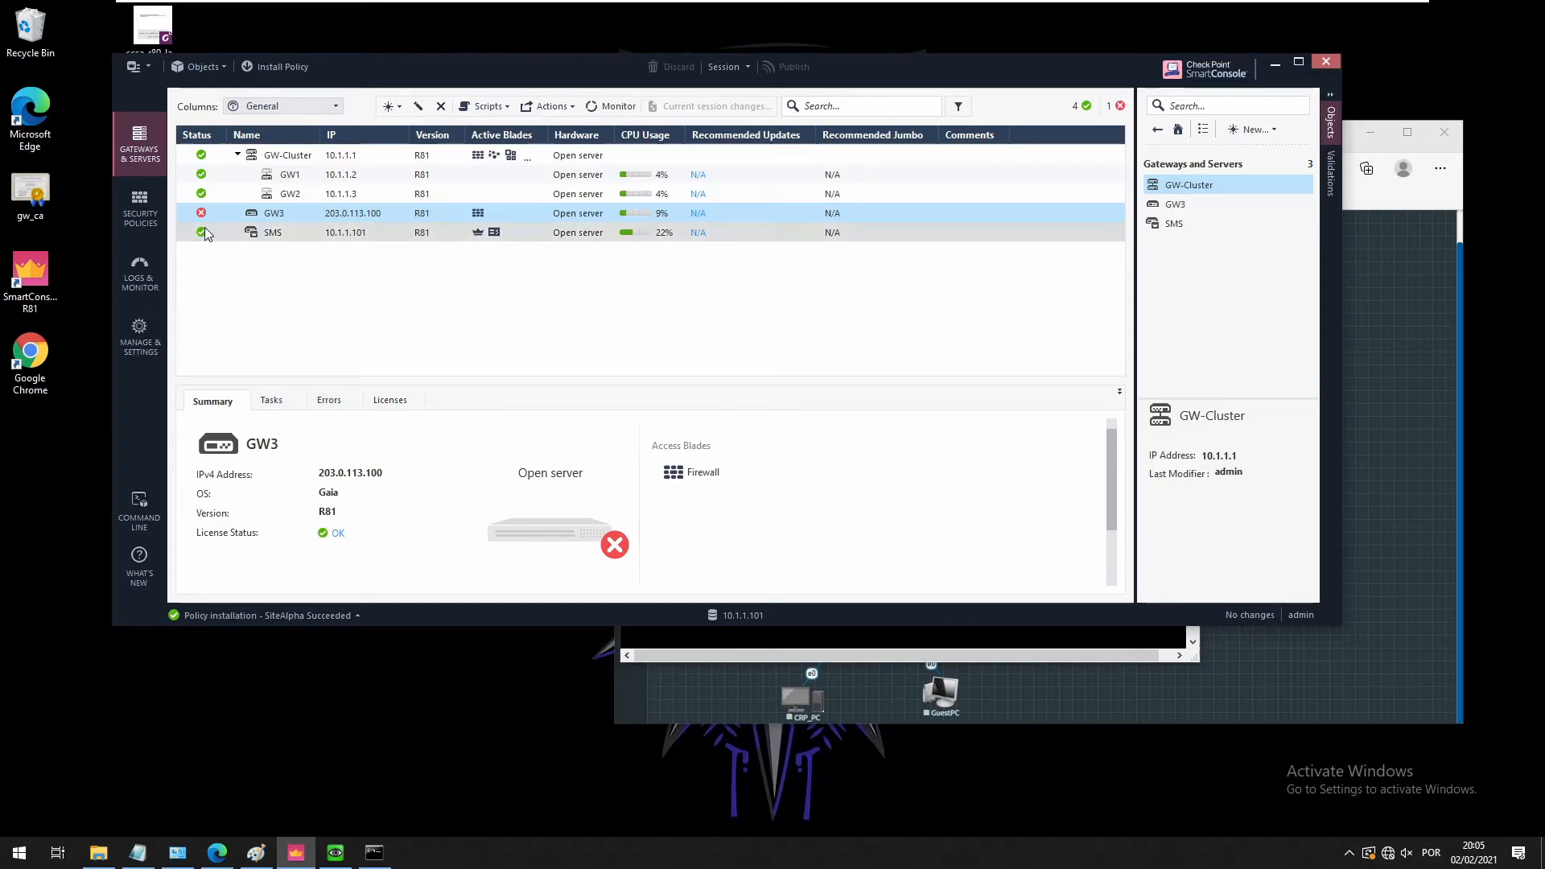
click(142, 215)
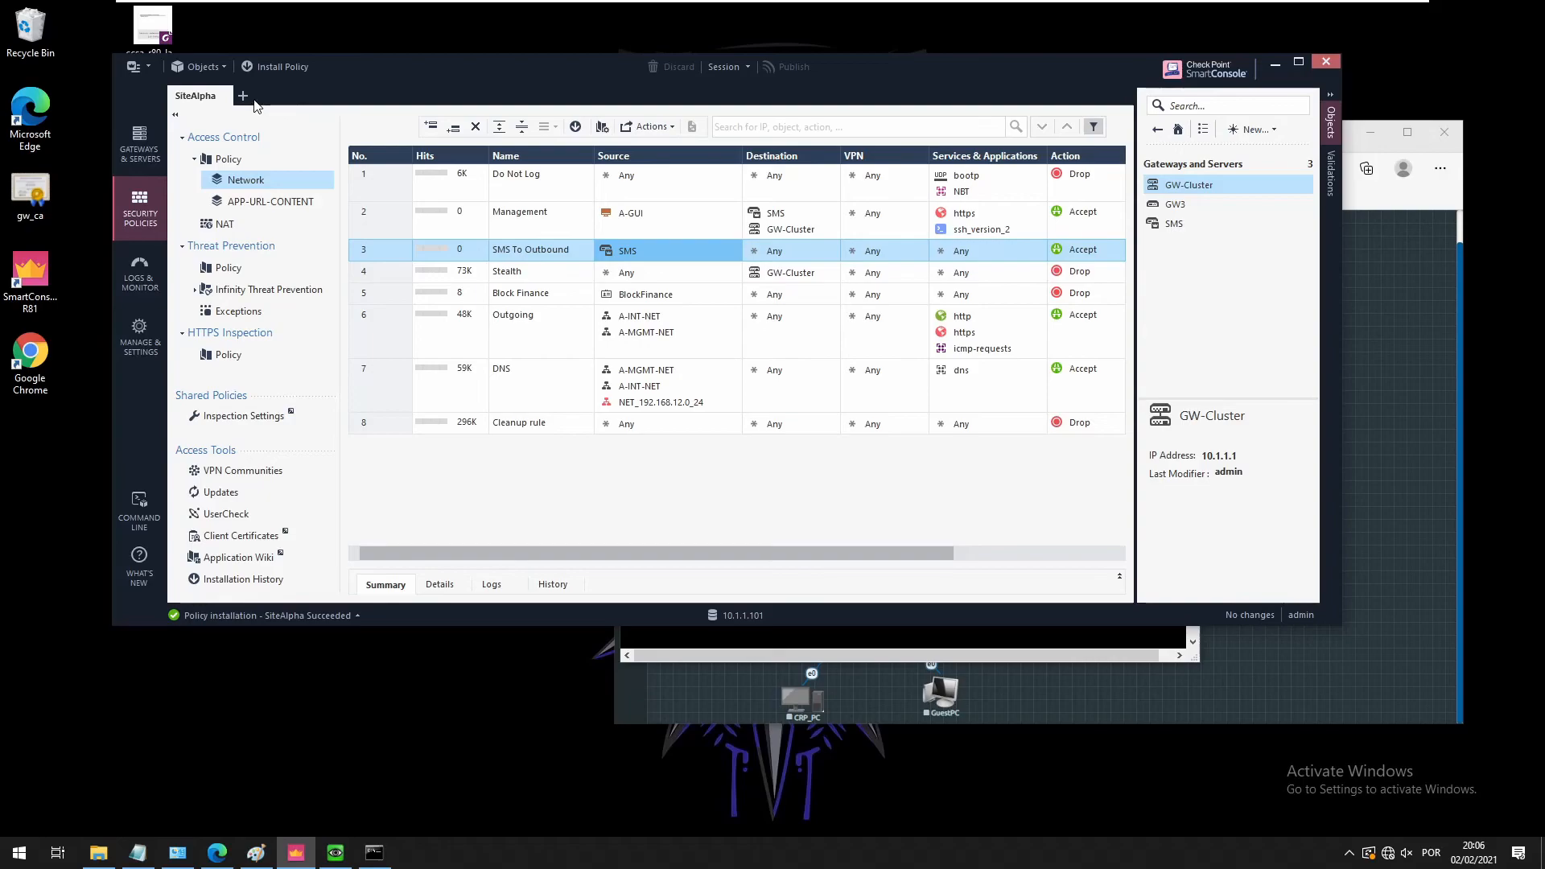
mouse_move(774, 230)
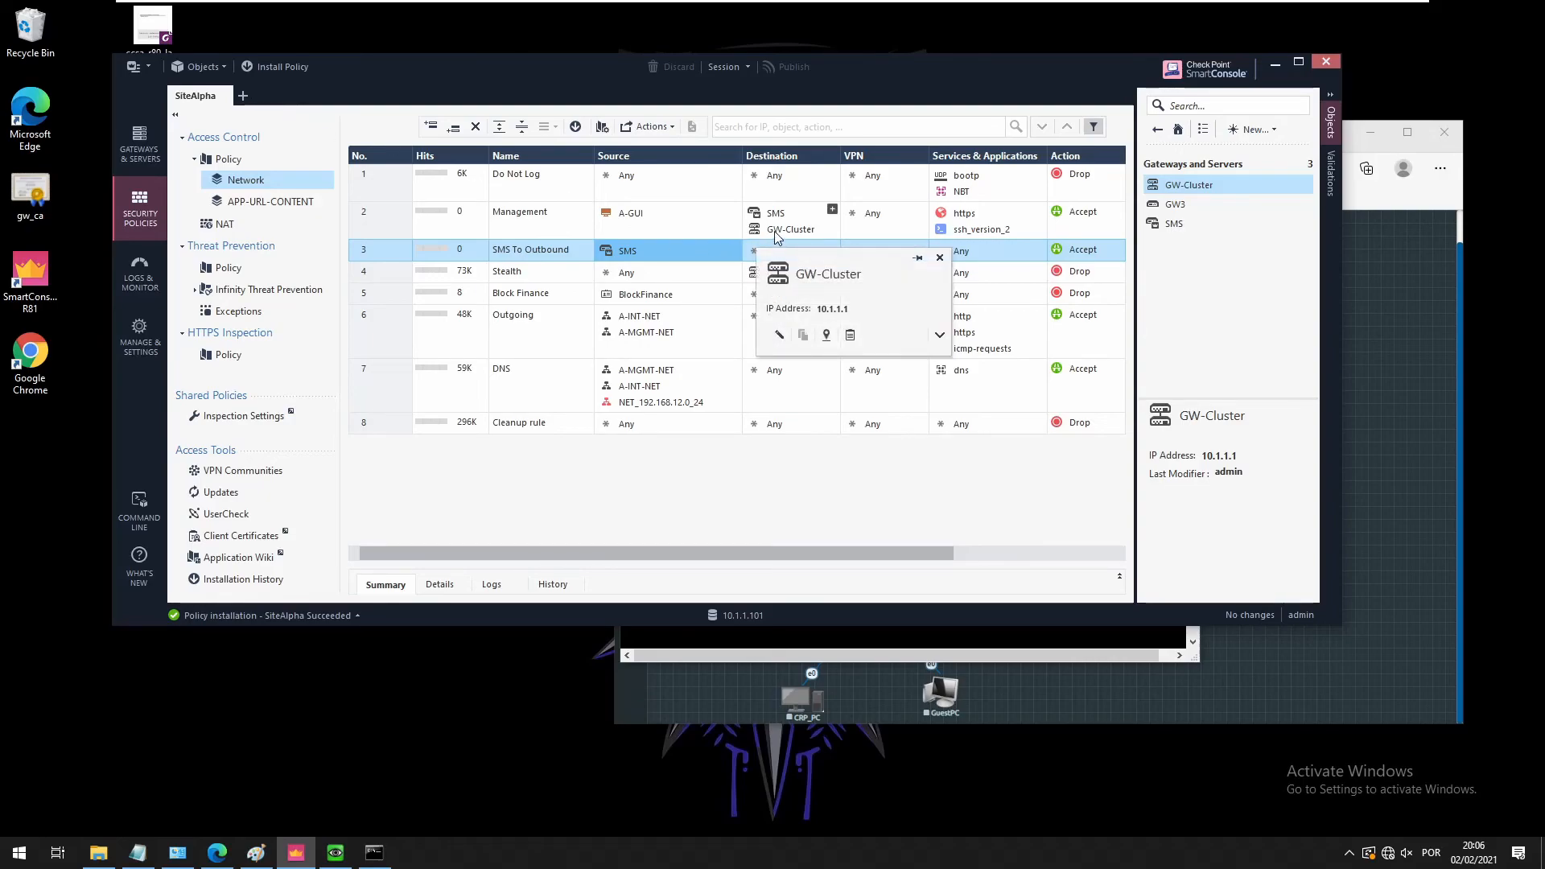